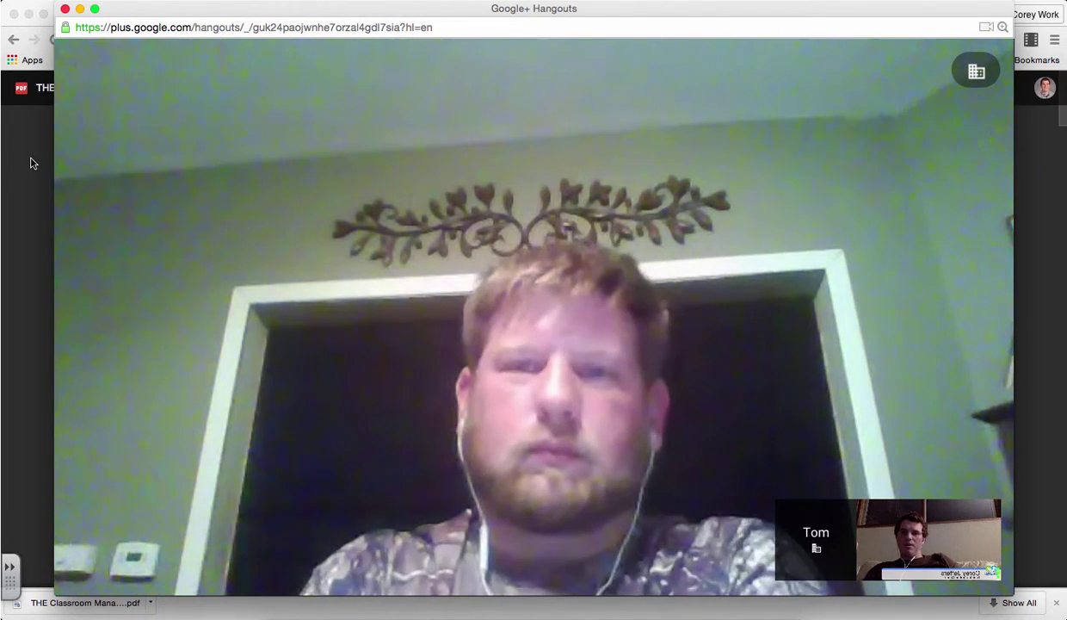
- Download the PDF THE Classroom Management Book - Chapter 1 Sample and save it in the Google Drive folder
click(29, 167)
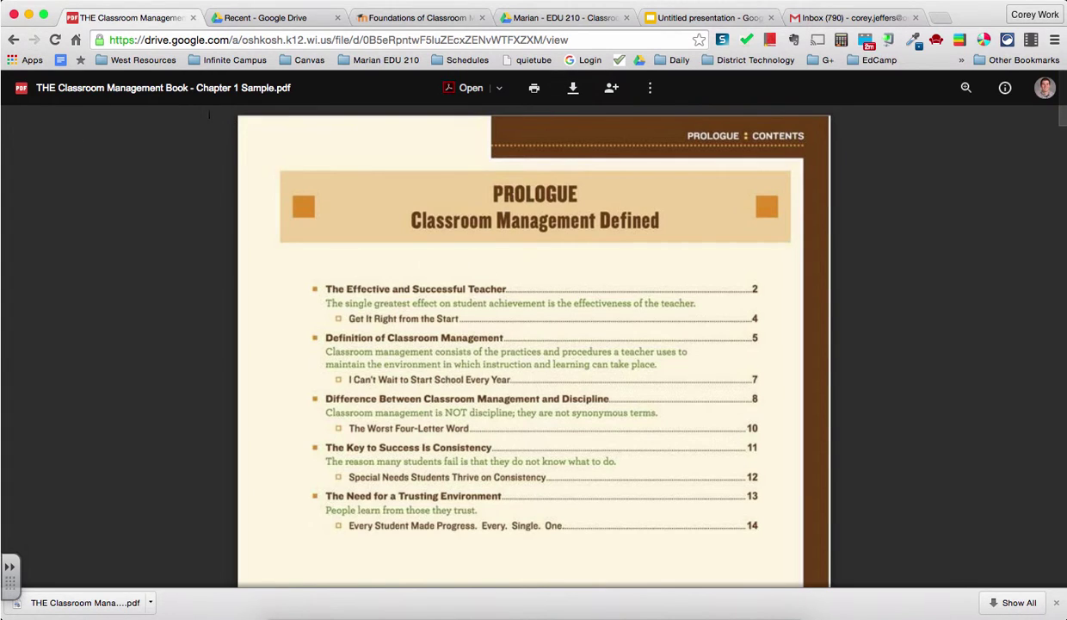
click(573, 89)
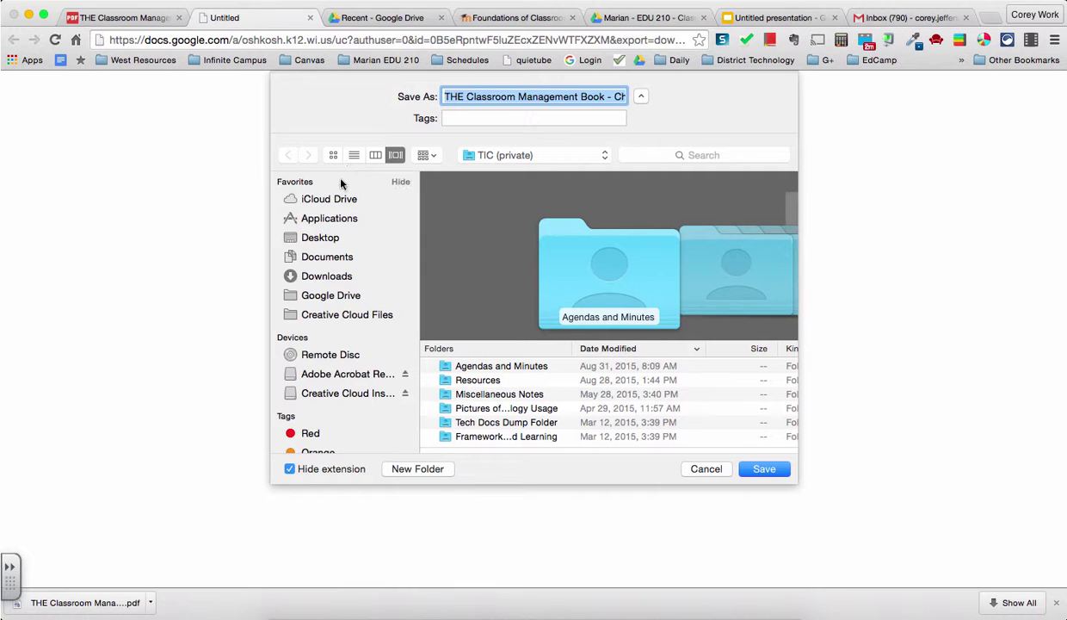
click(320, 297)
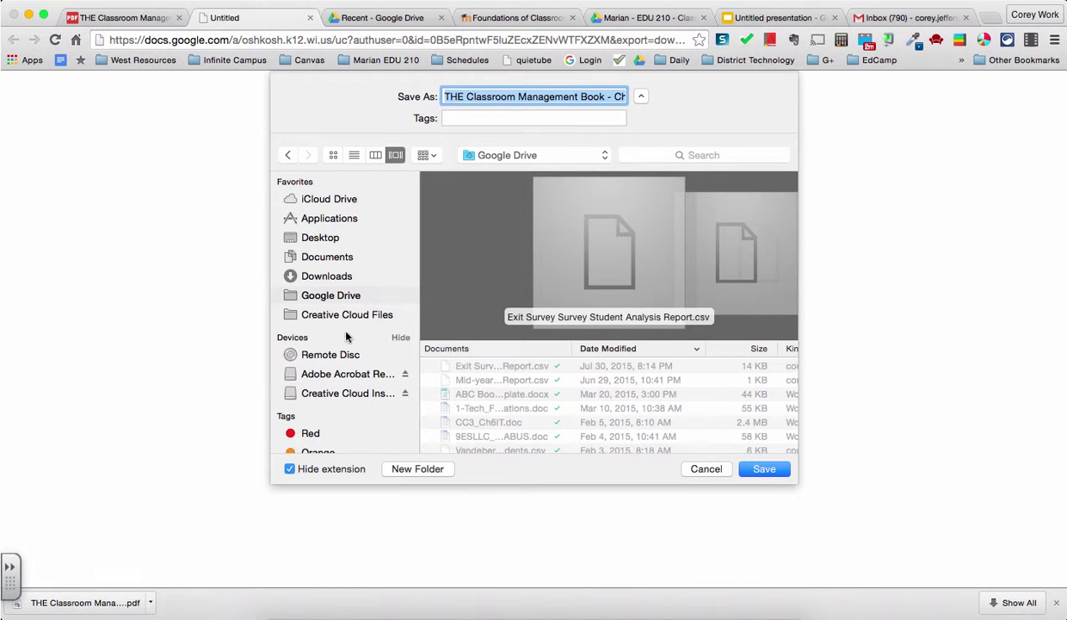
click(315, 298)
click(564, 96)
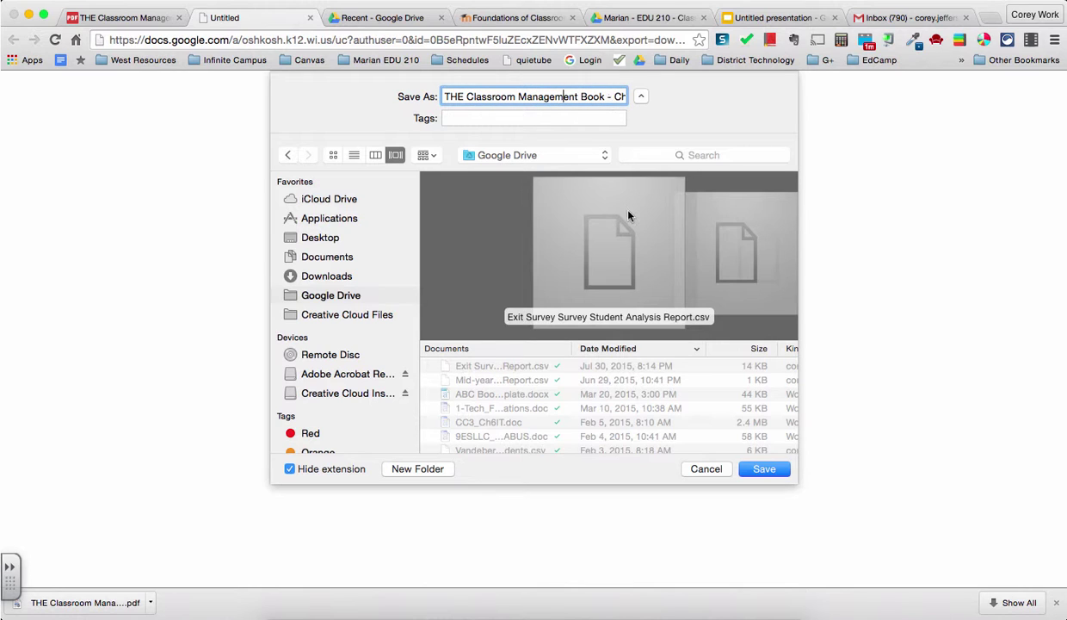
click(777, 470)
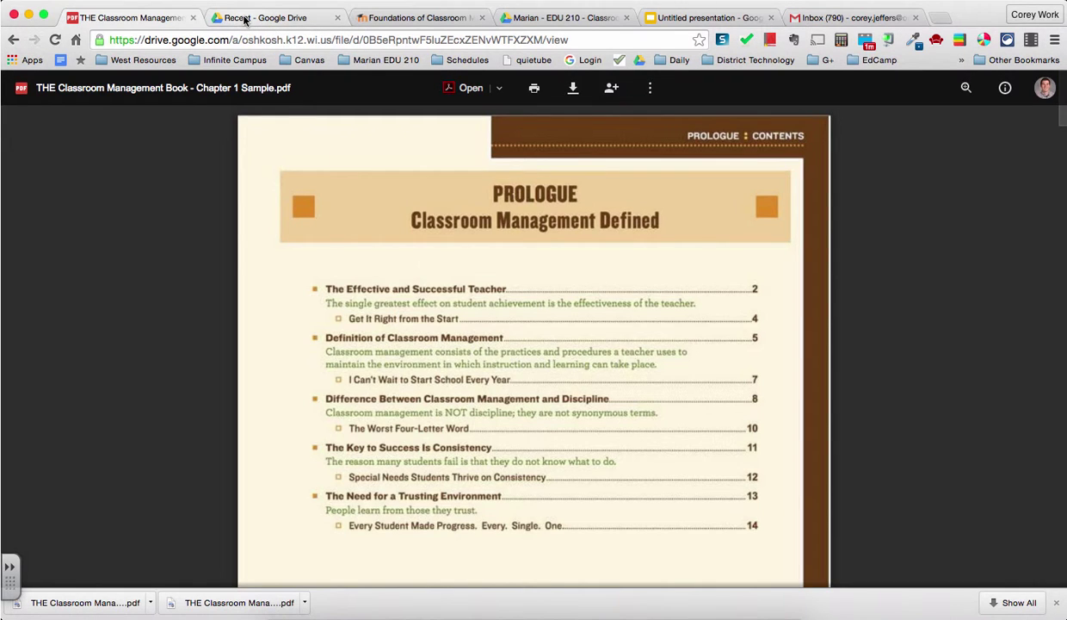
- Share THE Classroom Management Book - Chapter 1 Sample (1).pdf from the recent Drive files with the colleague, without adding a note
click(245, 18)
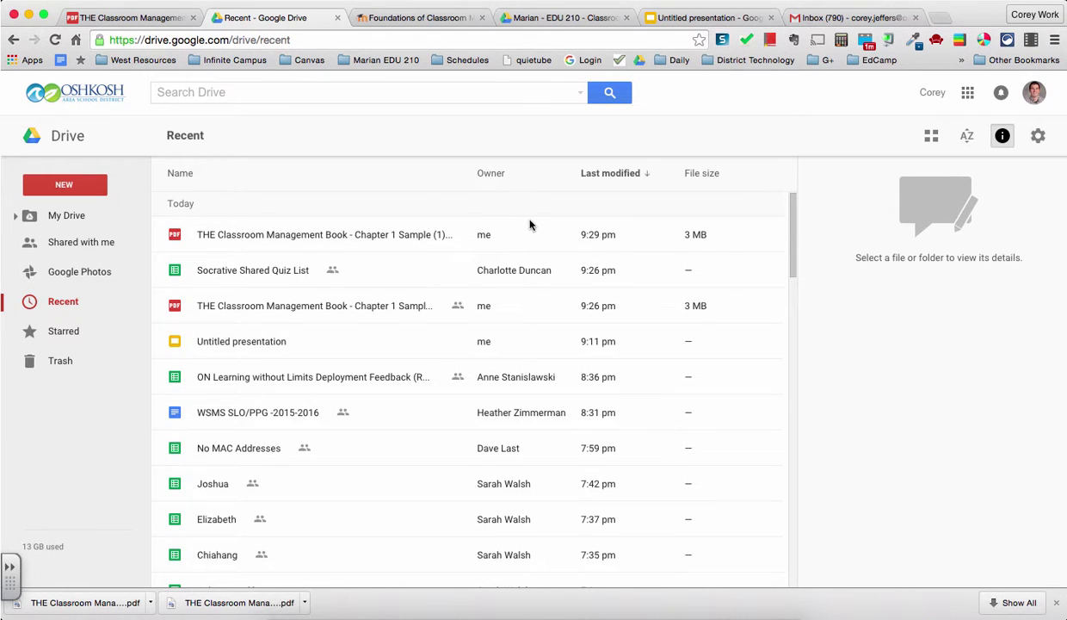
click(331, 237)
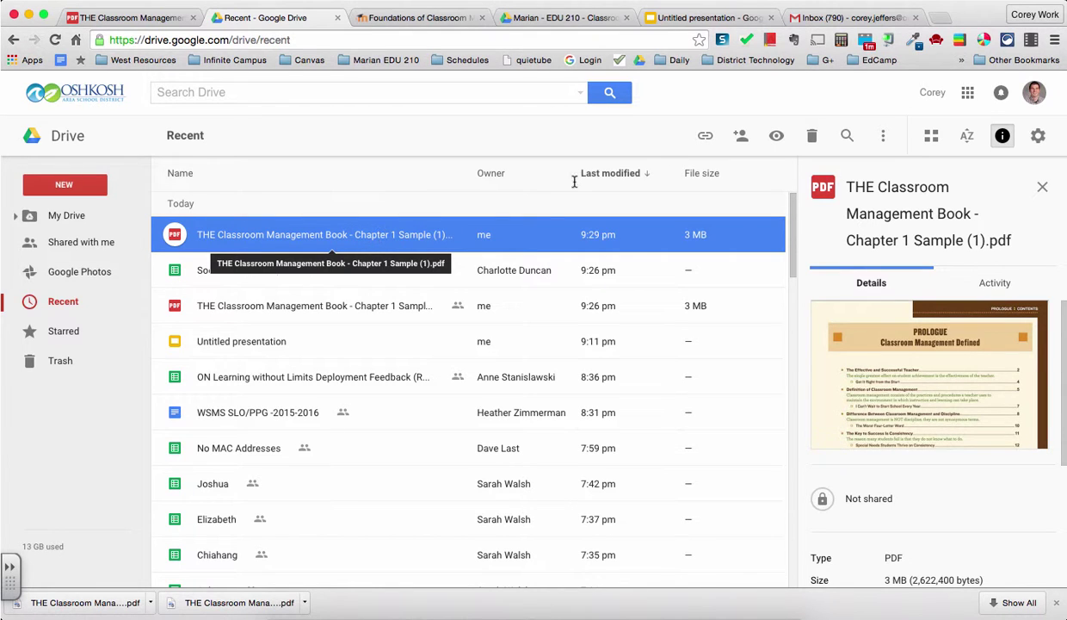
click(741, 138)
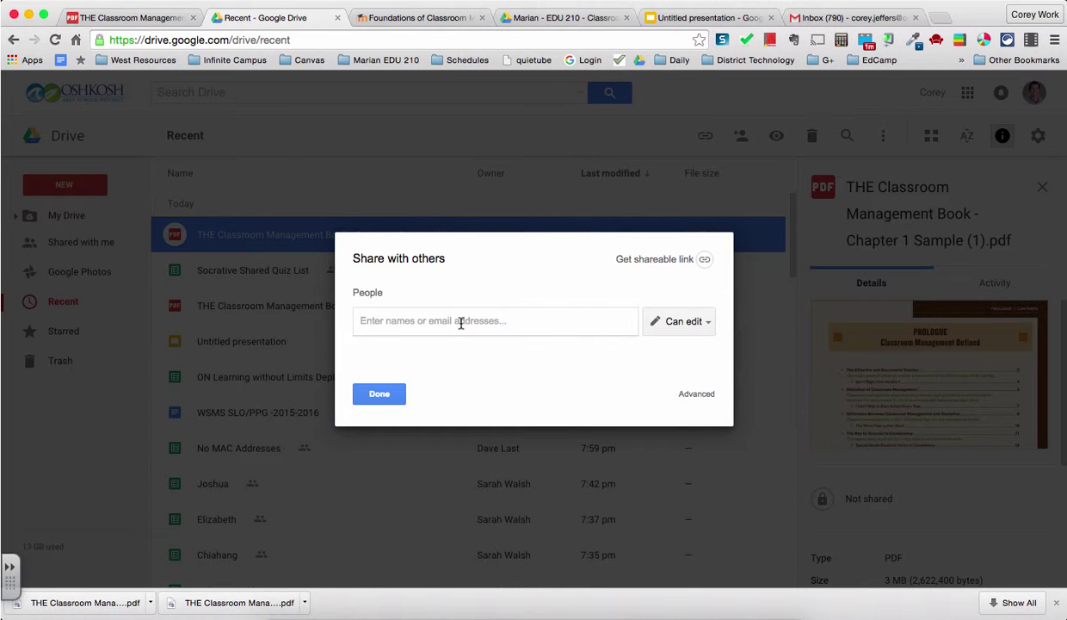
text(tom)
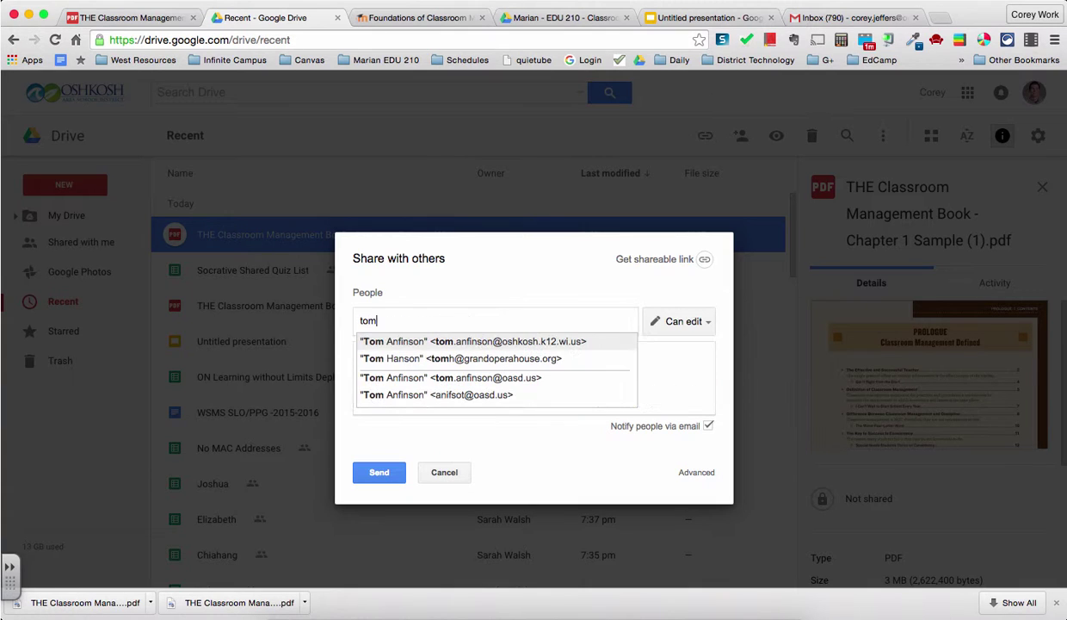
click(434, 341)
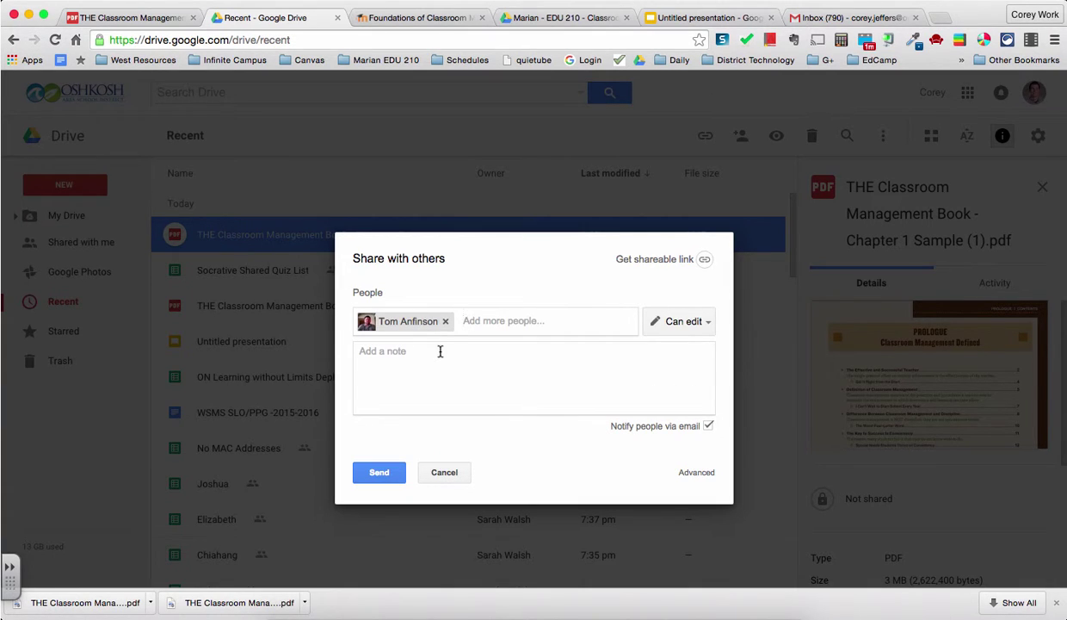
click(441, 357)
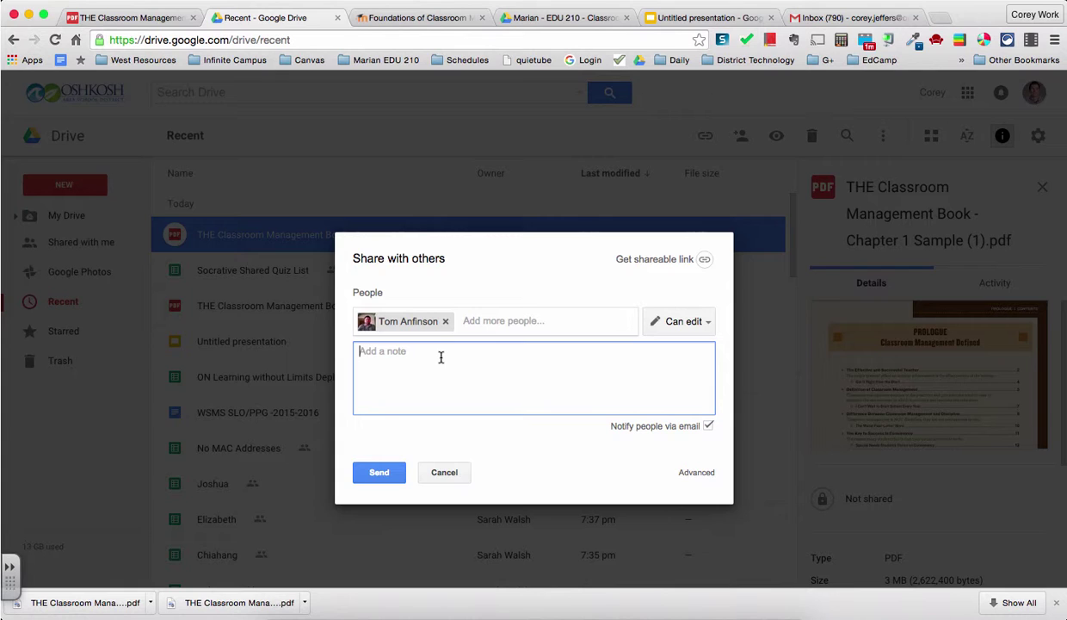
click(378, 474)
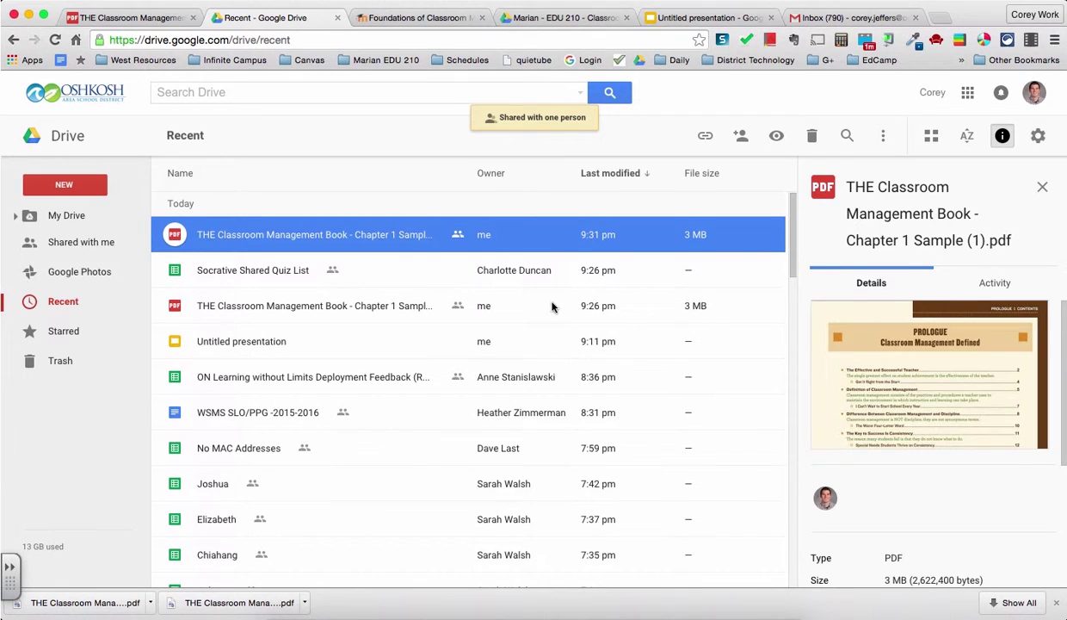
- Switch to the Google+ Hangouts window and open the Chapter 1 Sample PDF from its 9:26 pm sharing e-mail in Kami
key(ctrl+Up)
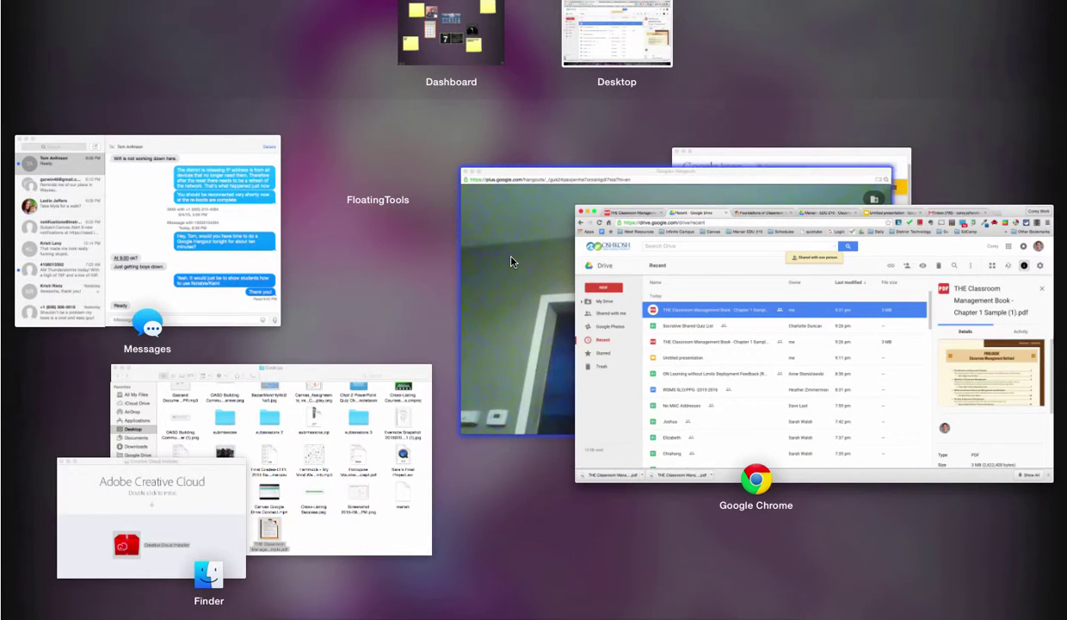
click(511, 262)
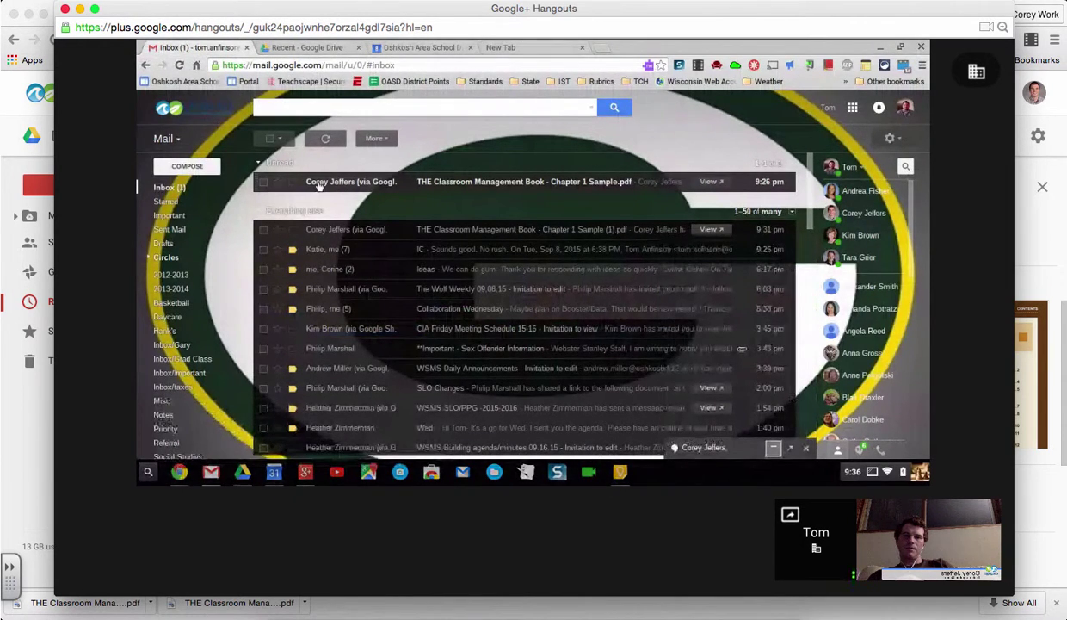
click(458, 183)
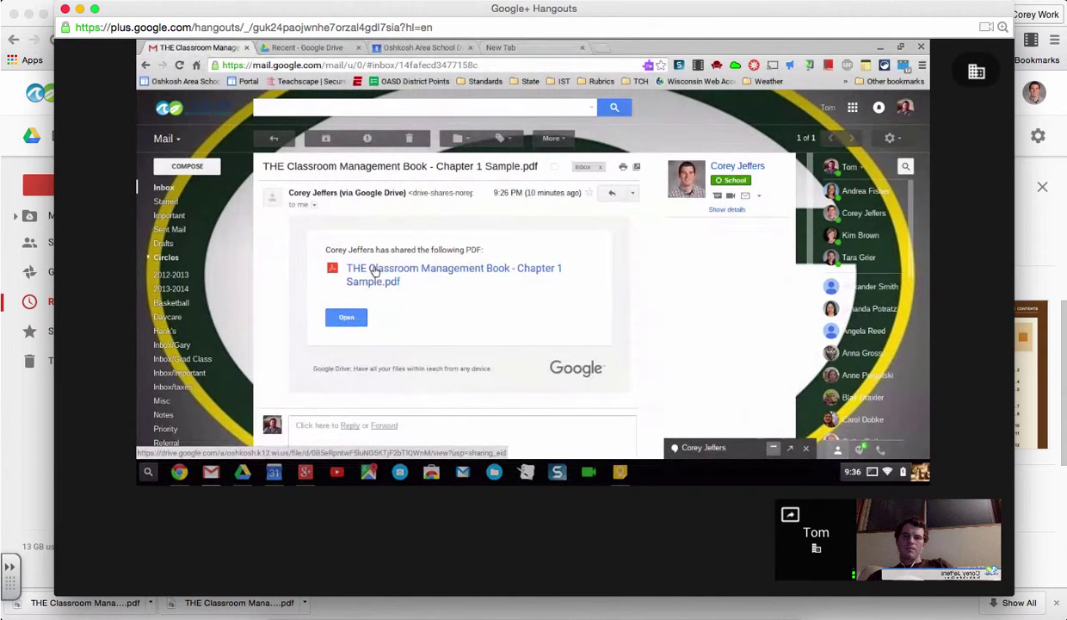
click(375, 270)
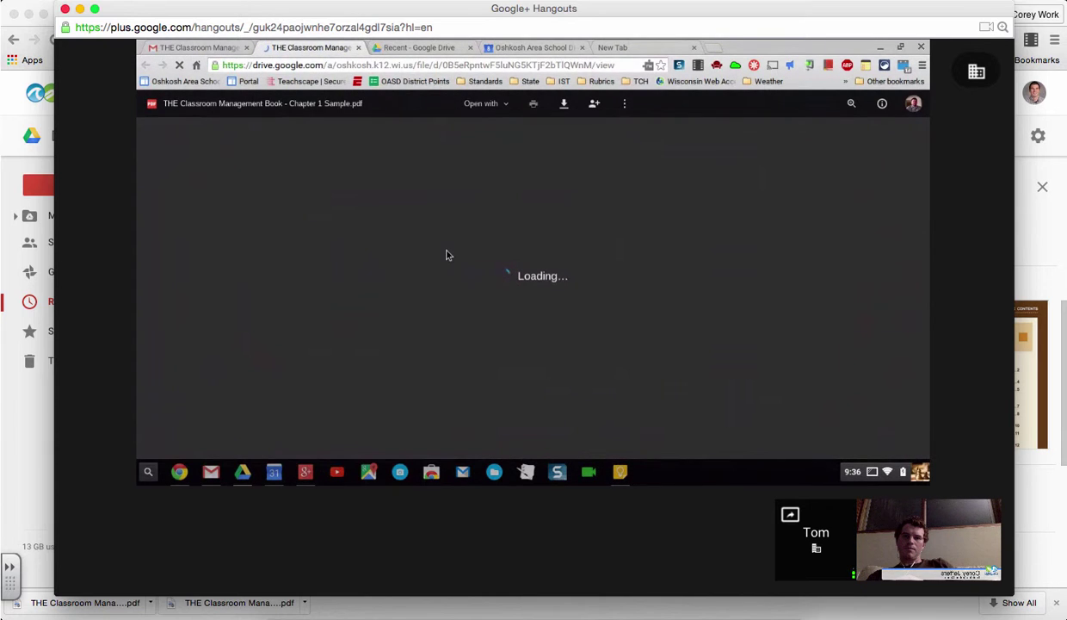
click(487, 105)
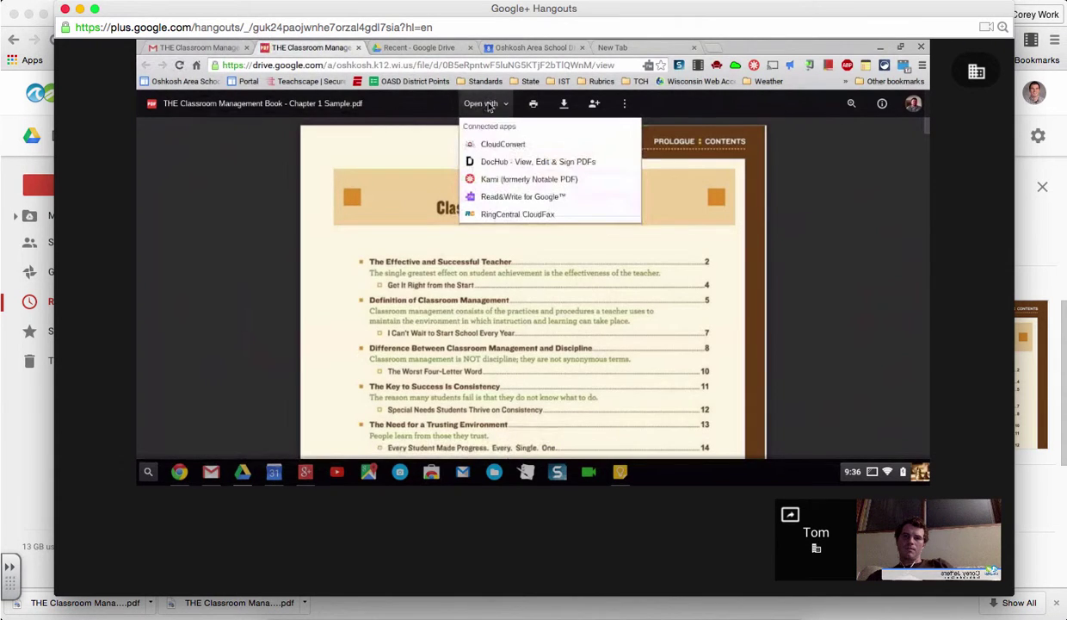
click(494, 183)
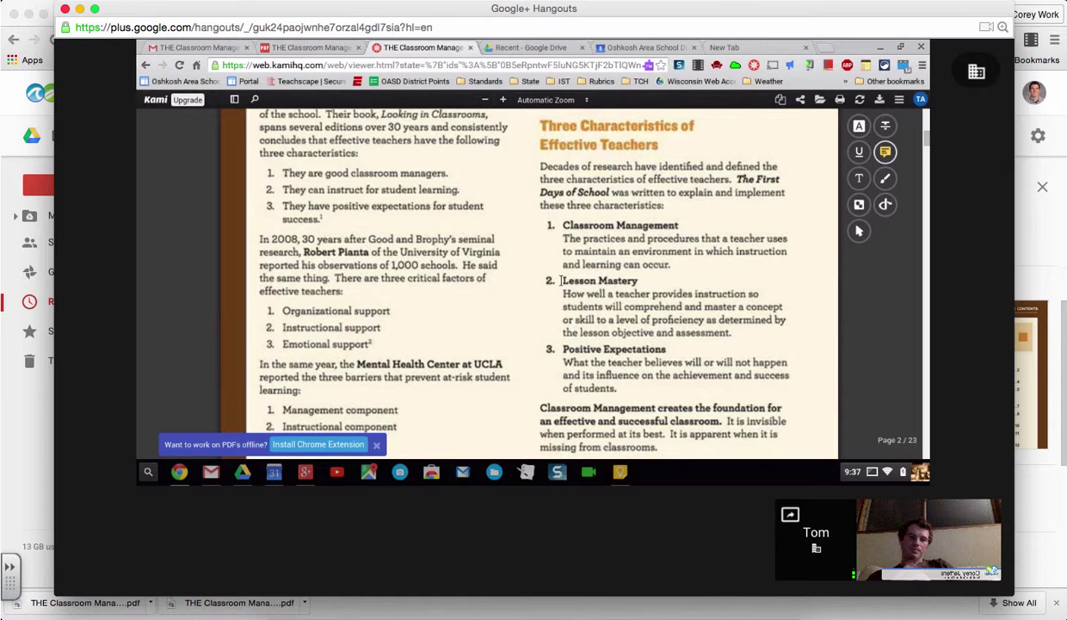
- Place a comment marker beside the "Lesson Mastery" heading on page 2 of the PDF
click(560, 279)
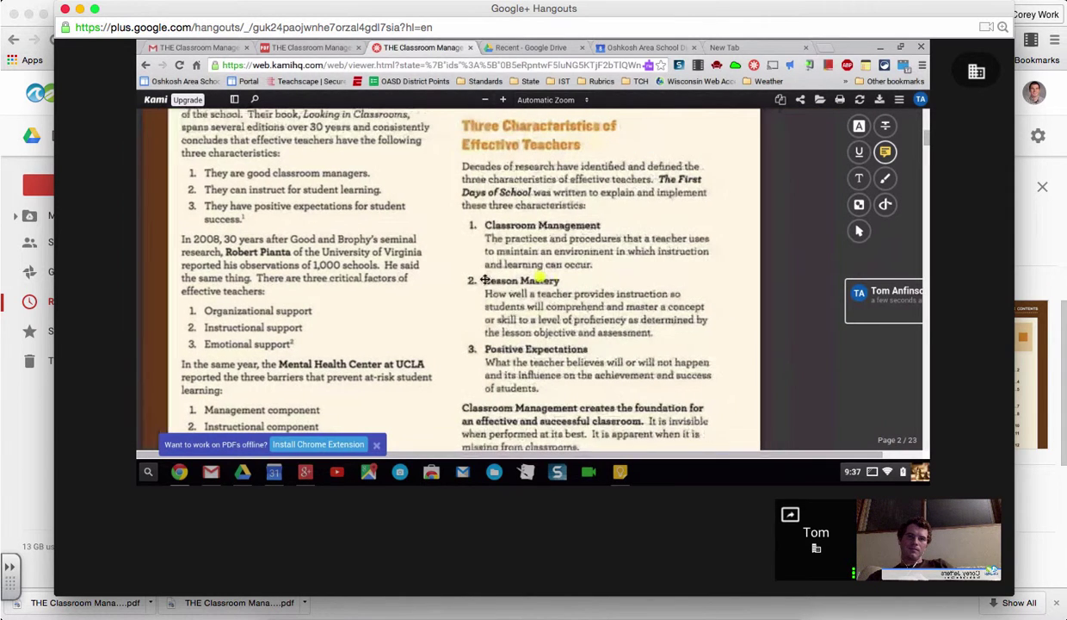
click(486, 279)
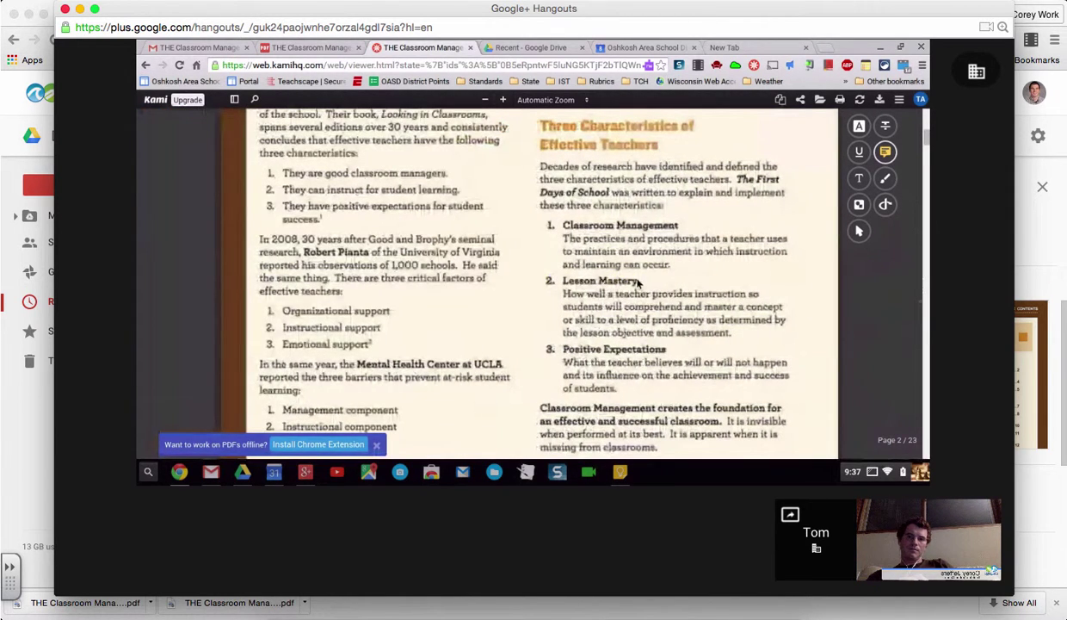
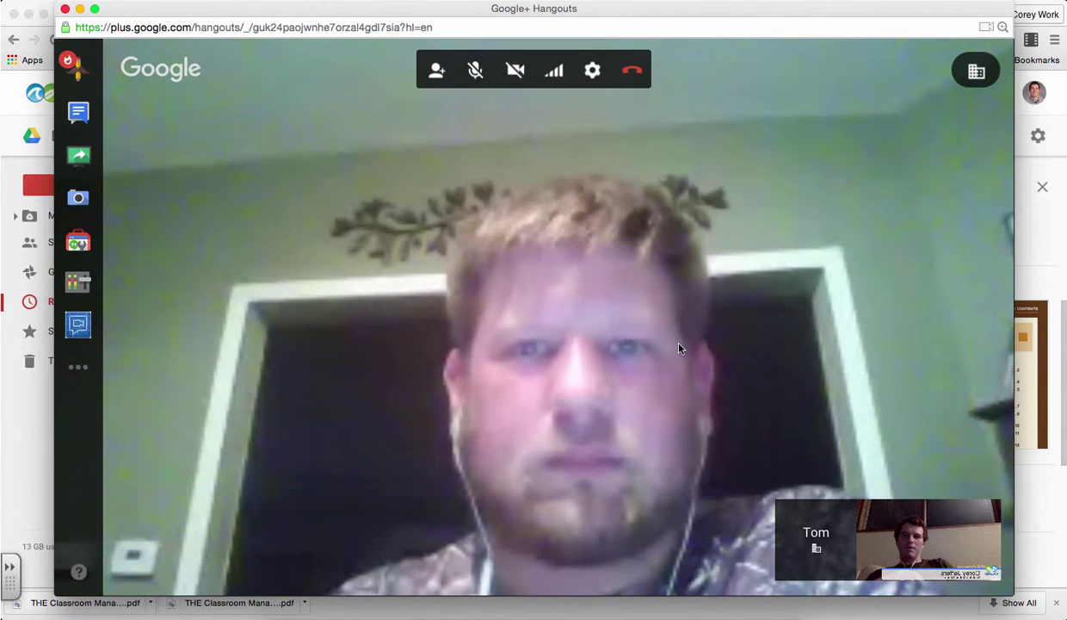
- Return to Drive, open THE Classroom Management Book - Chapter 1 Sample.pdf in Kami, and dismiss the offline extension offer and the downloads bar
click(25, 414)
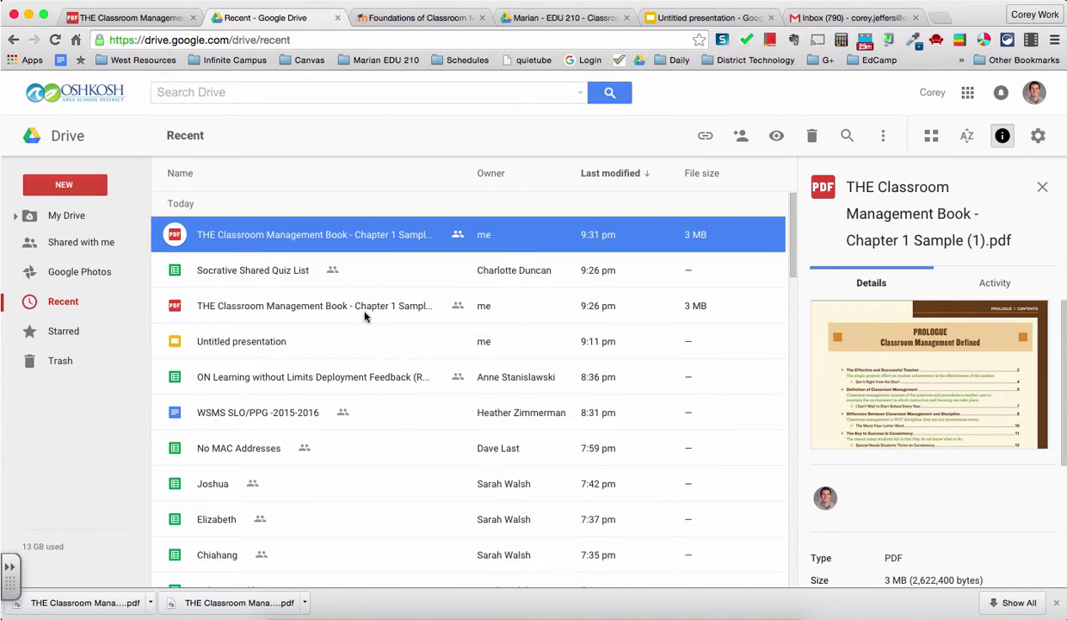
click(291, 306)
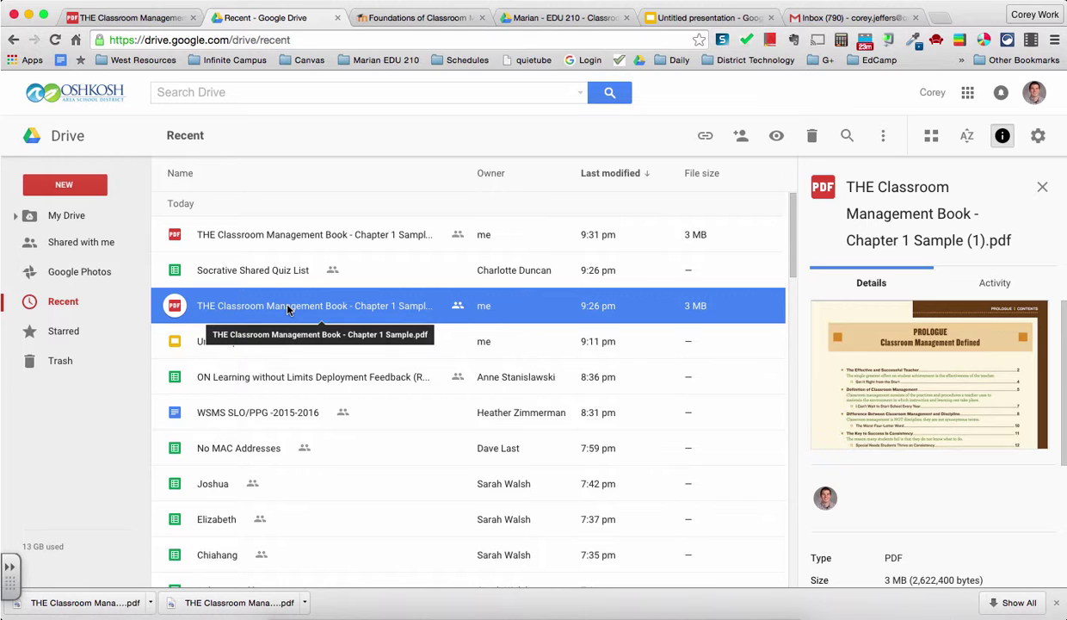
right_click(357, 310)
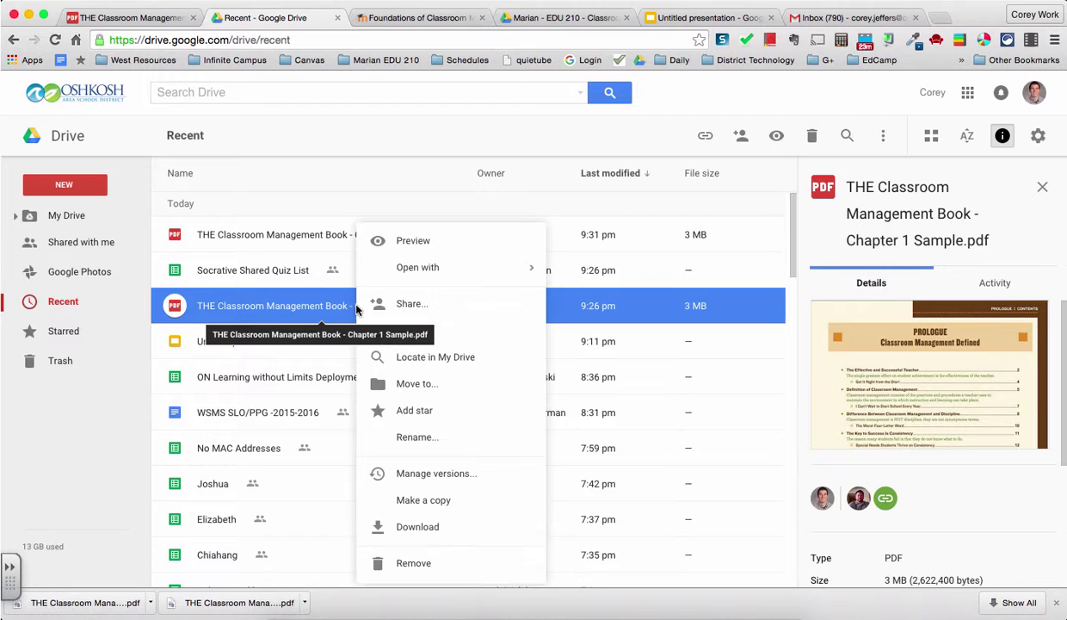
mouse_move(400, 270)
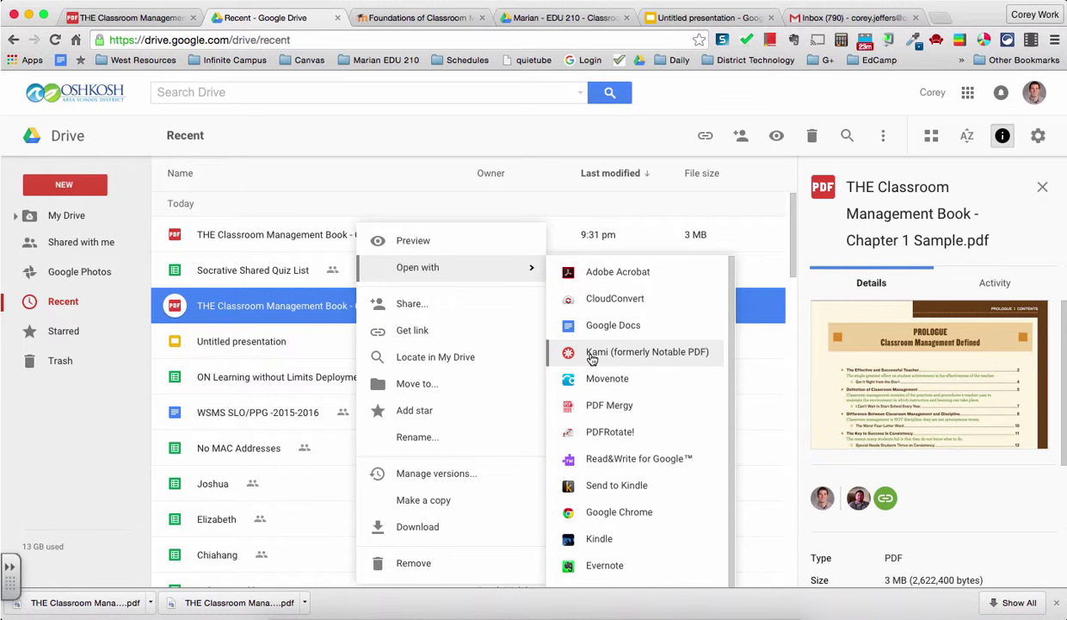
click(592, 355)
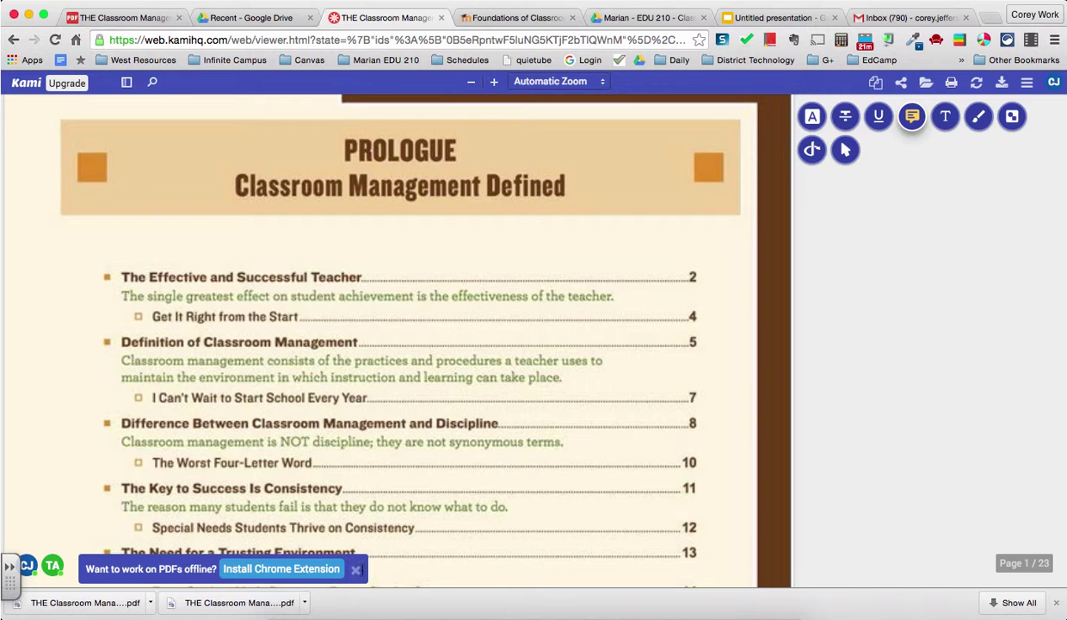
click(355, 572)
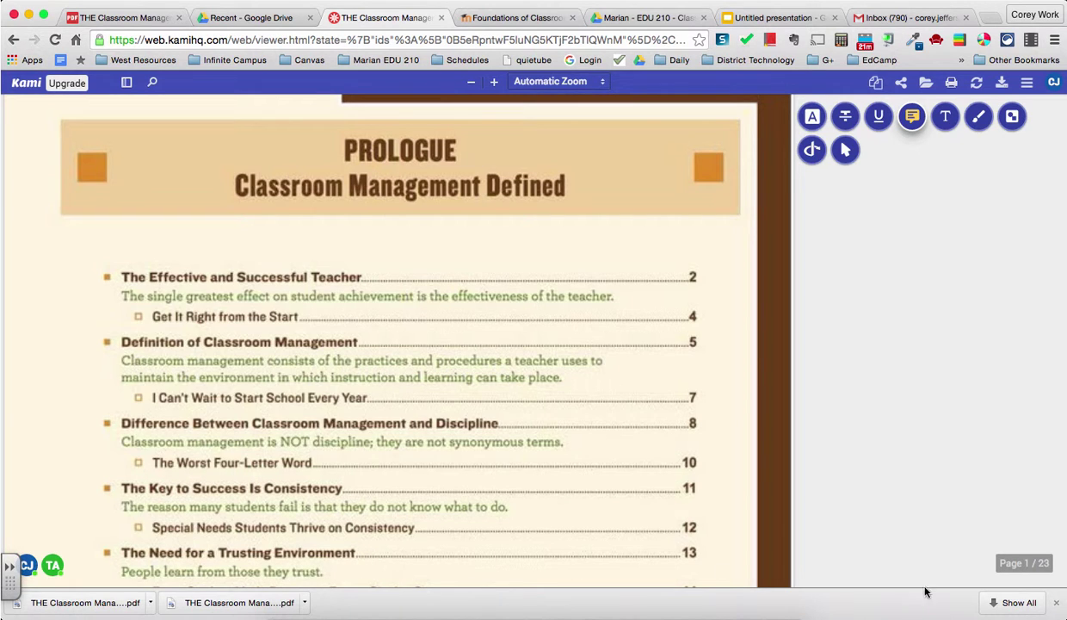
click(1056, 605)
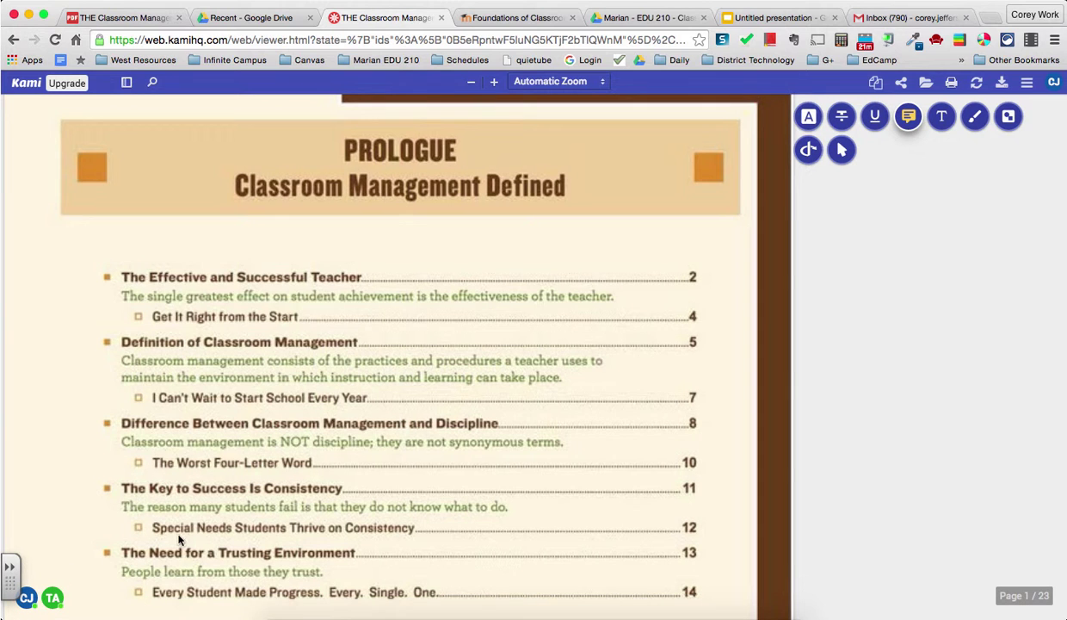
- Examine the colleague's highlights and comments beside the Three Characteristics of Effective Teachers section on page 2
scroll(366, 456, down, 5)
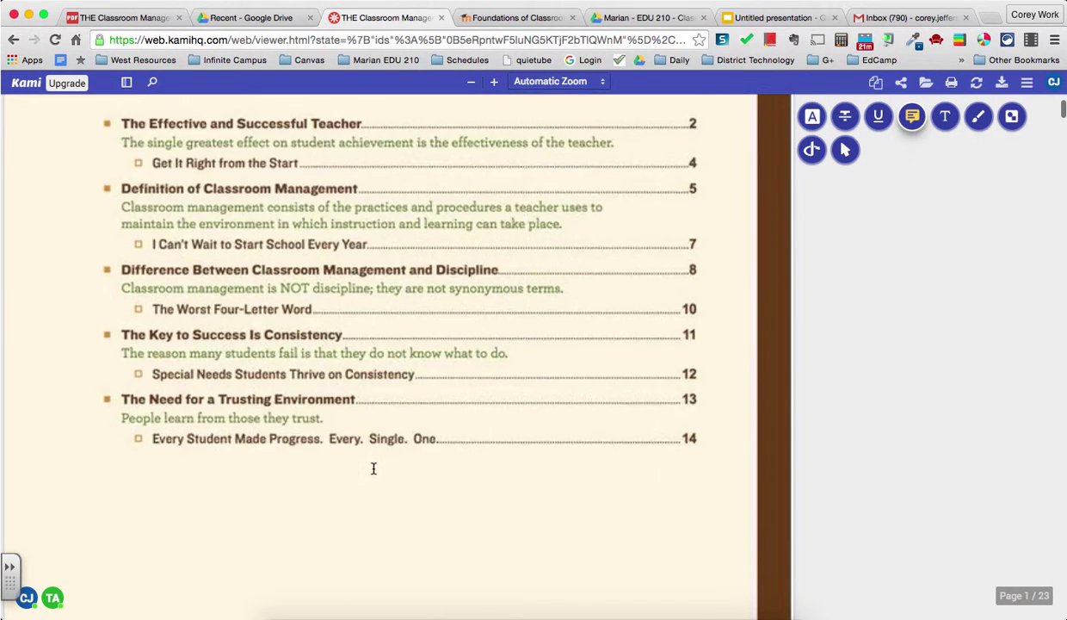
scroll(374, 466, down, 8)
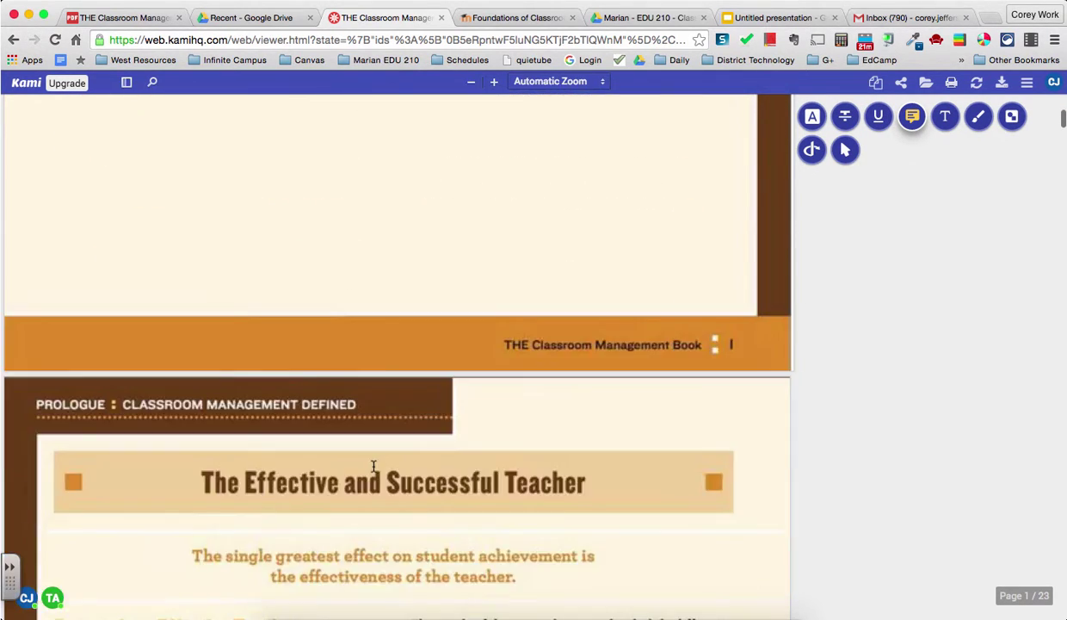
scroll(373, 465, down, 9)
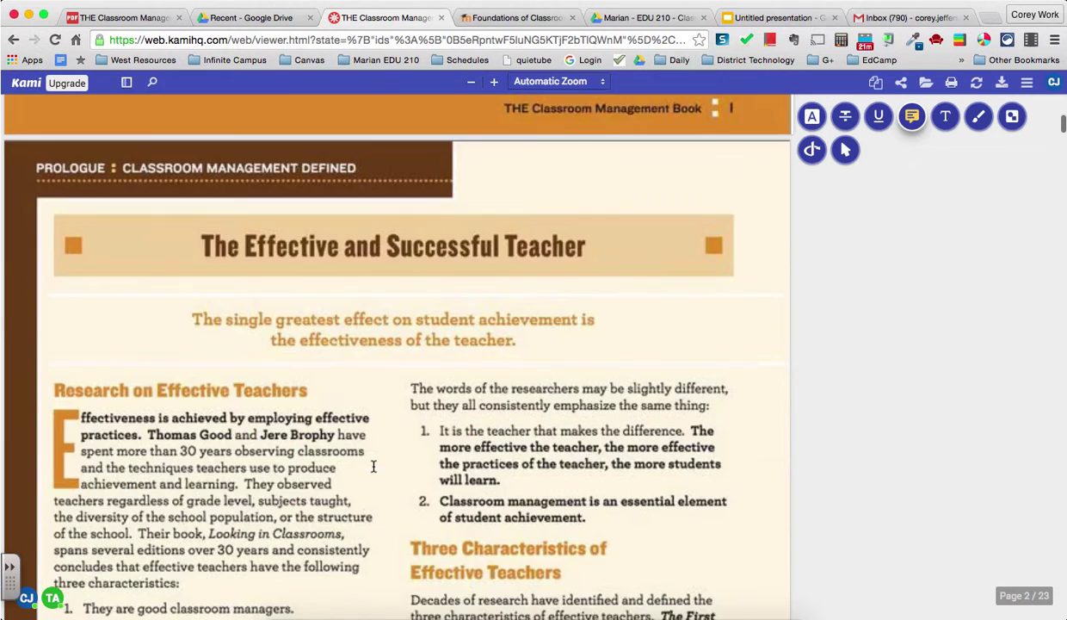
scroll(374, 465, down, 5)
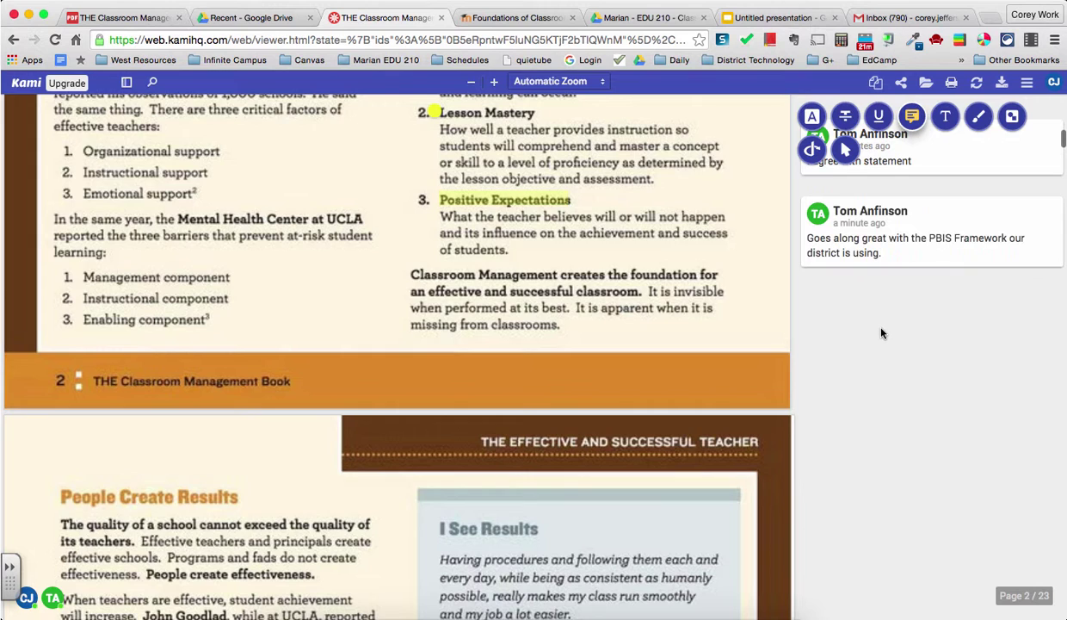
scroll(853, 316, up, 1)
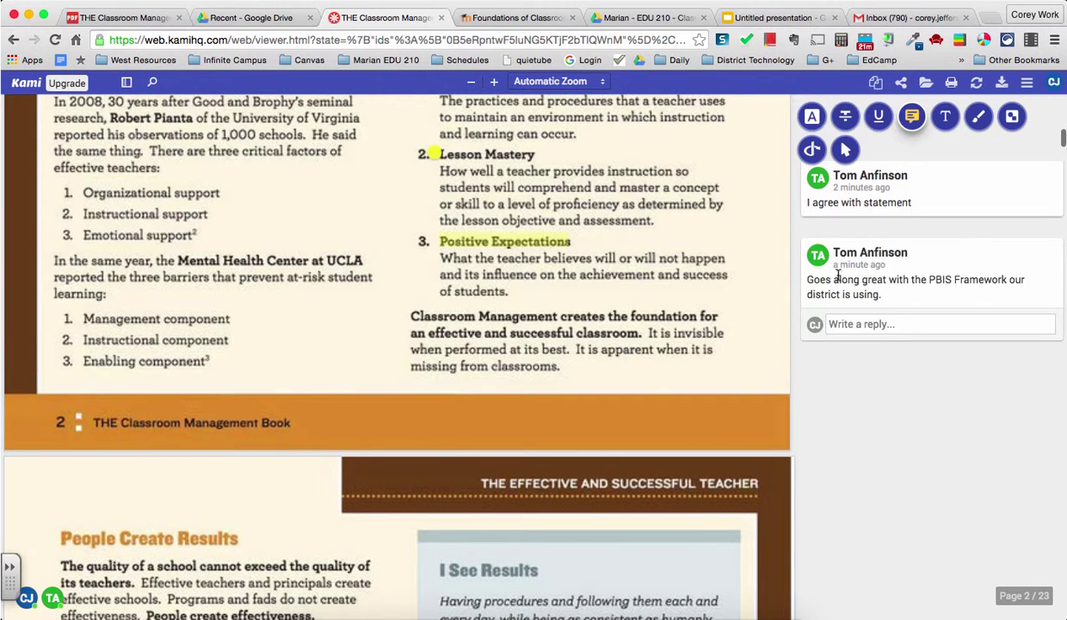
scroll(764, 315, up, 1)
scroll(764, 315, up, 1)
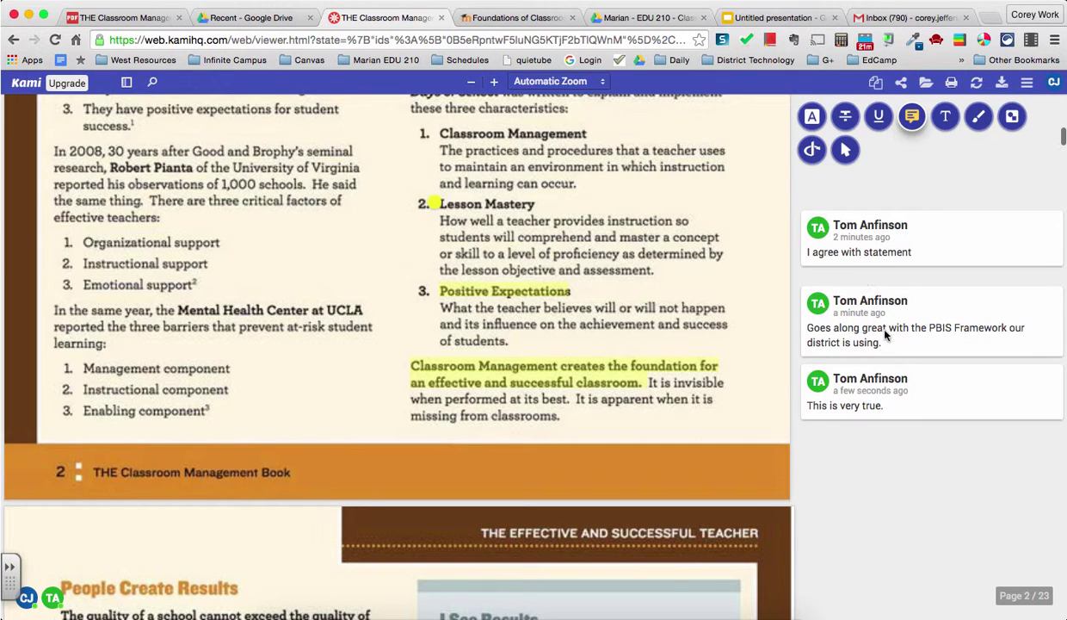
click(853, 340)
click(830, 406)
scroll(367, 291, up, 2)
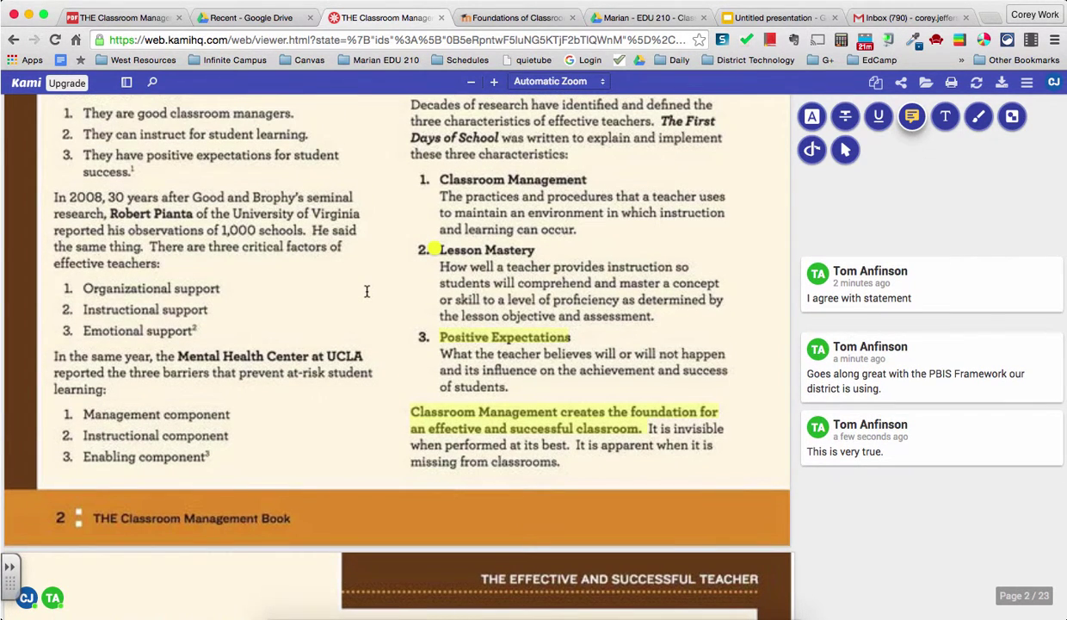
- Attach the comment "I'm really hoping to become more skilled in this area!" to "Management component" in the UCLA list on page 2
scroll(367, 291, up, 5)
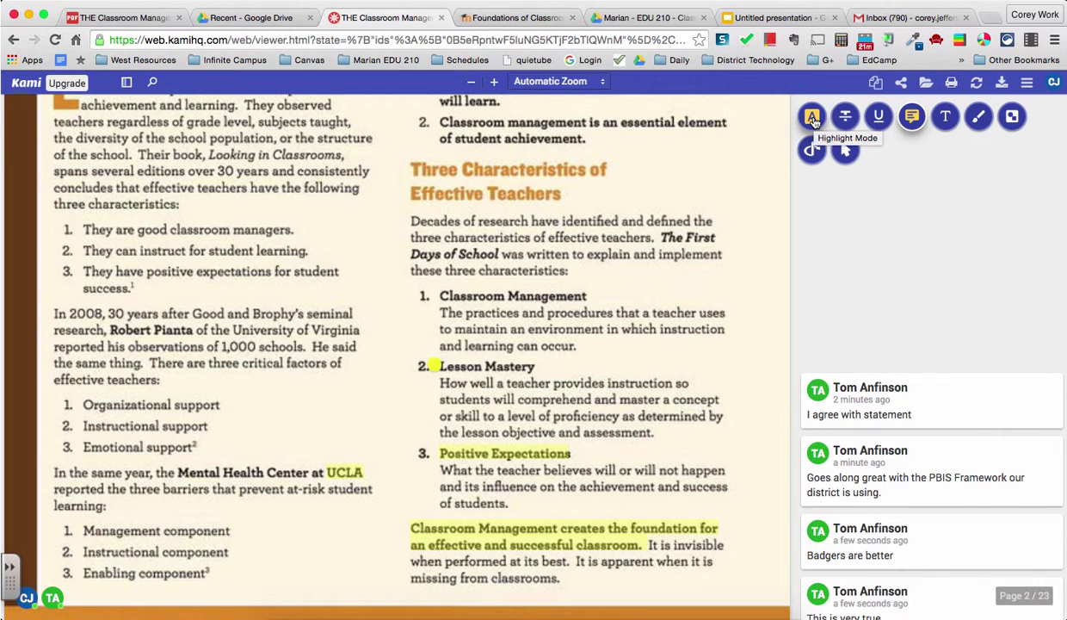
click(910, 118)
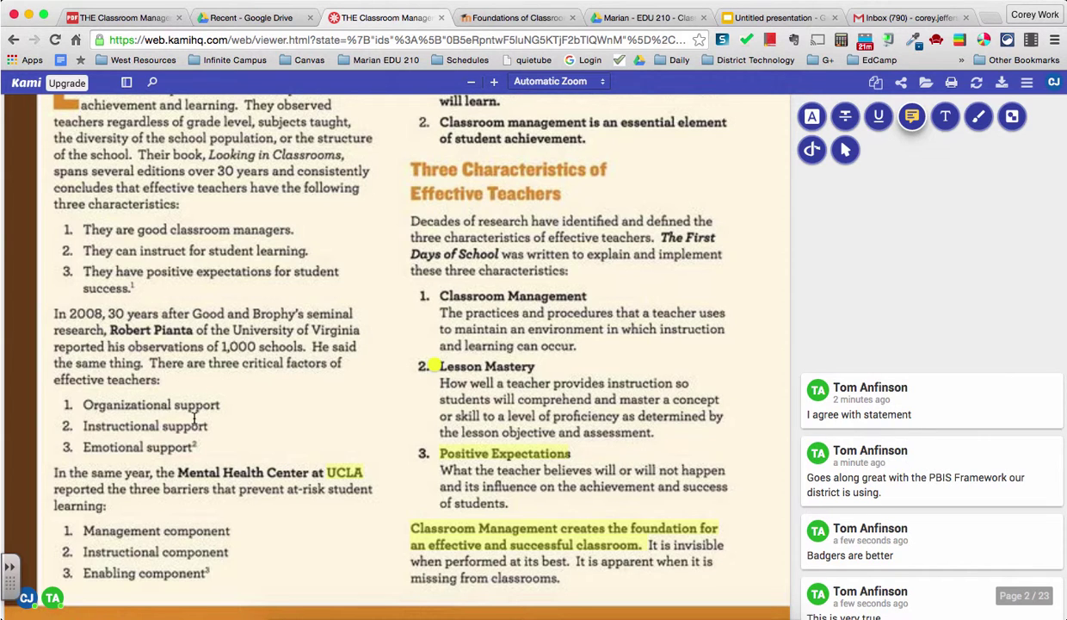
scroll(194, 420, up, 1)
scroll(195, 419, down, 3)
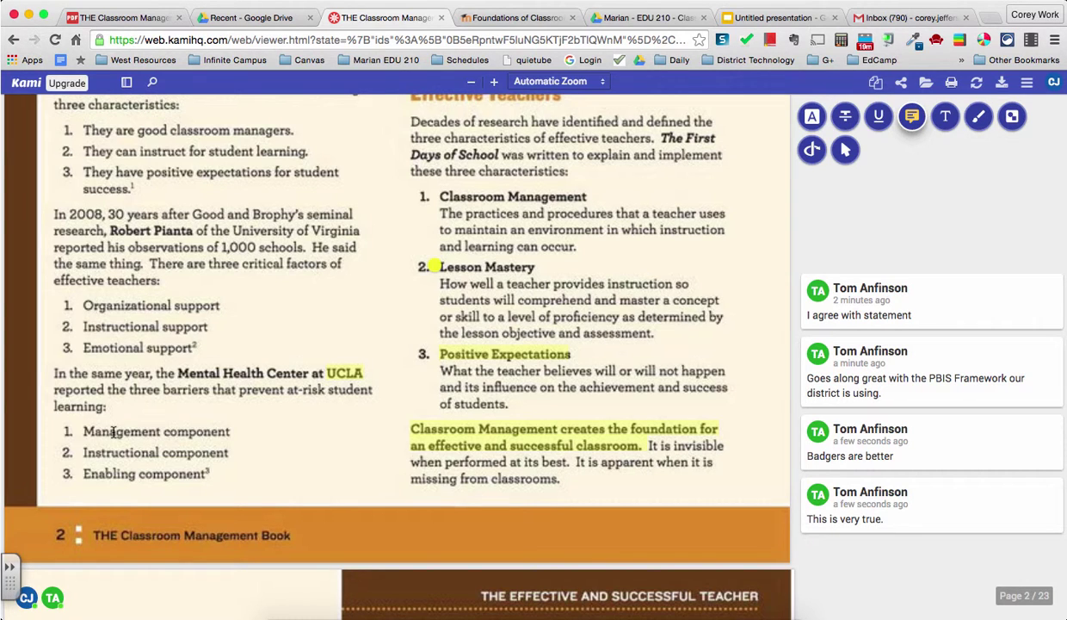
drag(84, 431, 234, 431)
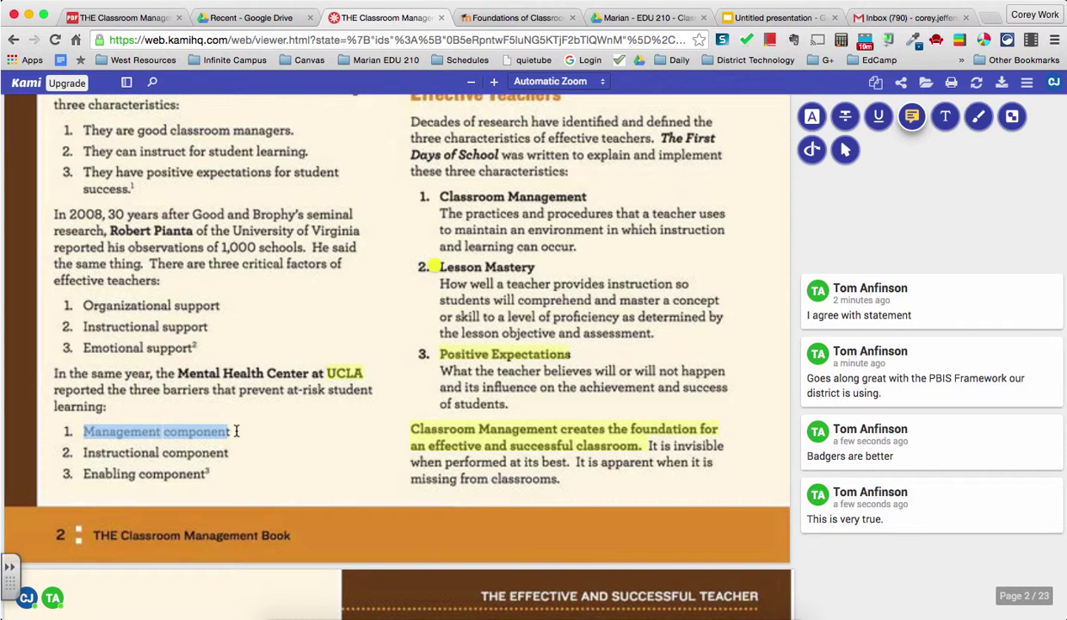
click(938, 463)
click(861, 472)
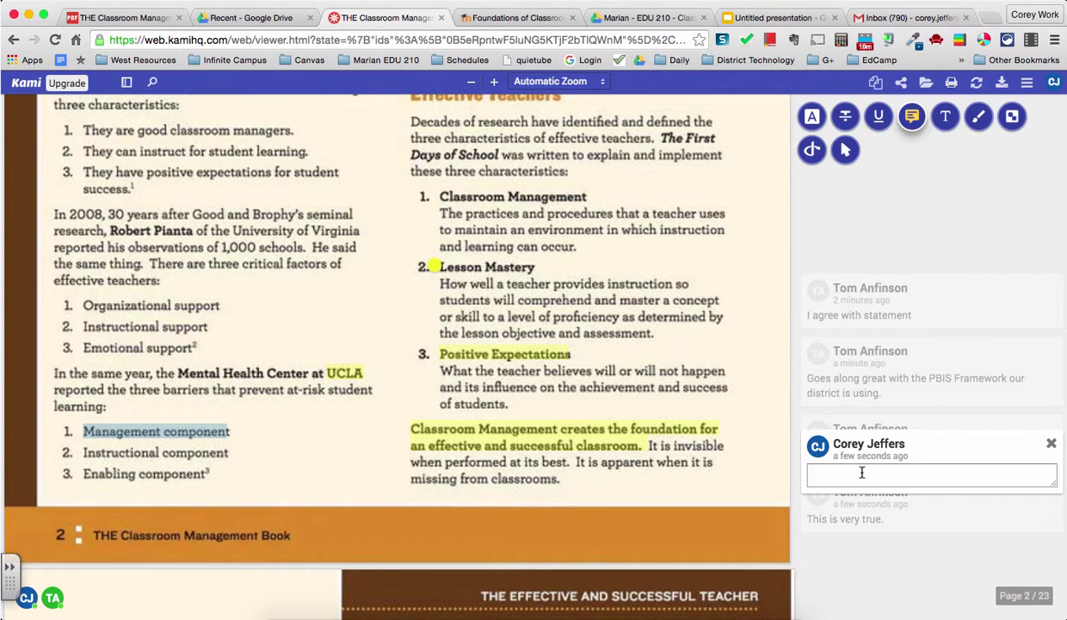
text(I'm really hoping to become more skilled in this area)
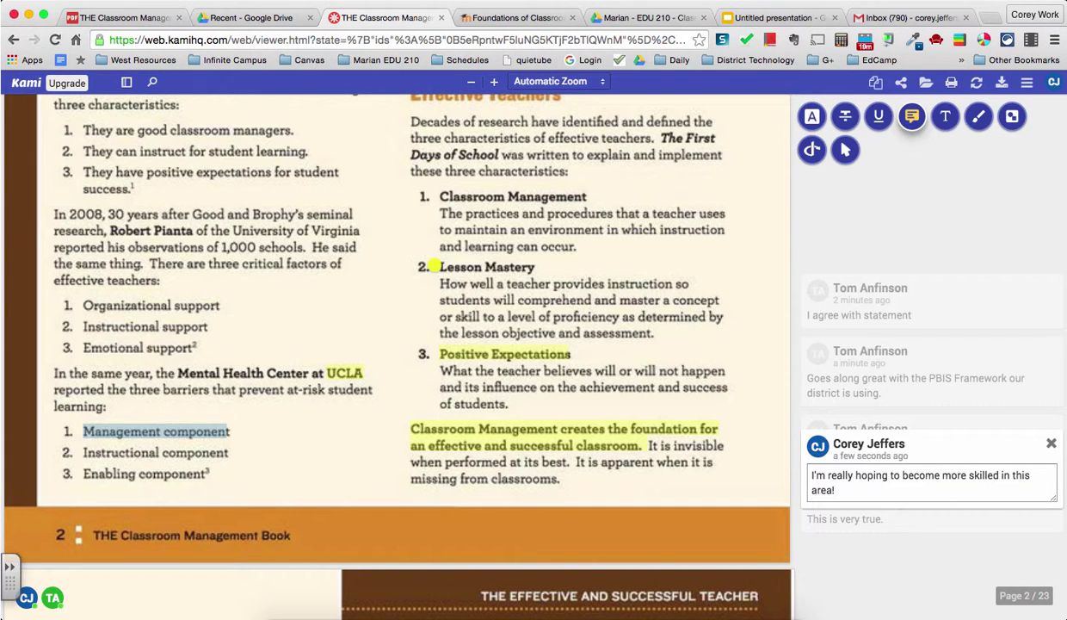
text(!)
key(Return)
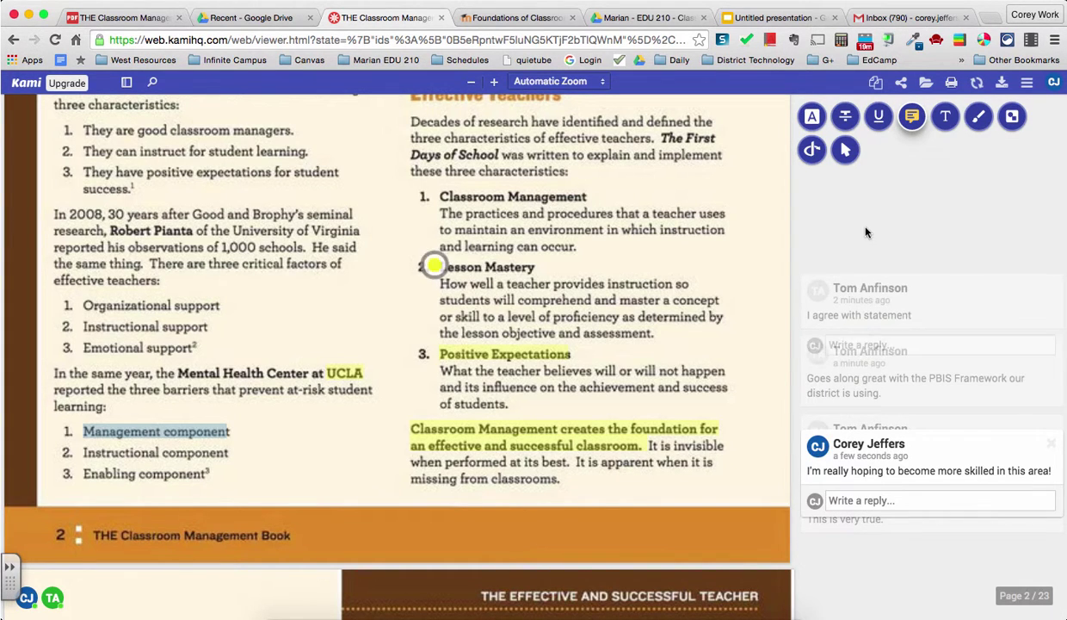
scroll(866, 236, down, 2)
scroll(864, 429, down, 3)
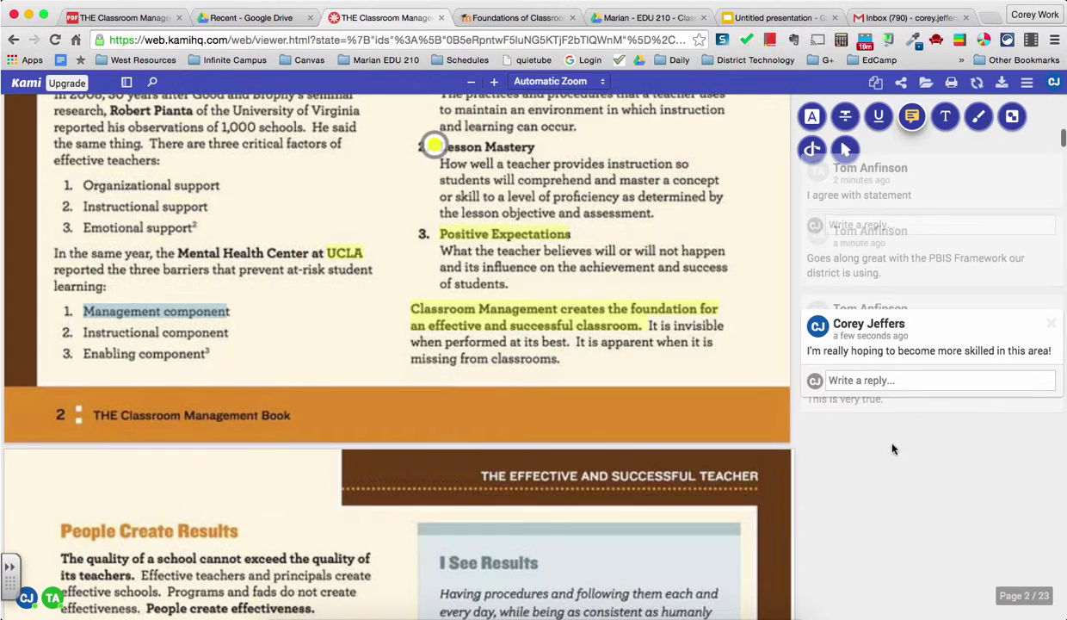
click(870, 465)
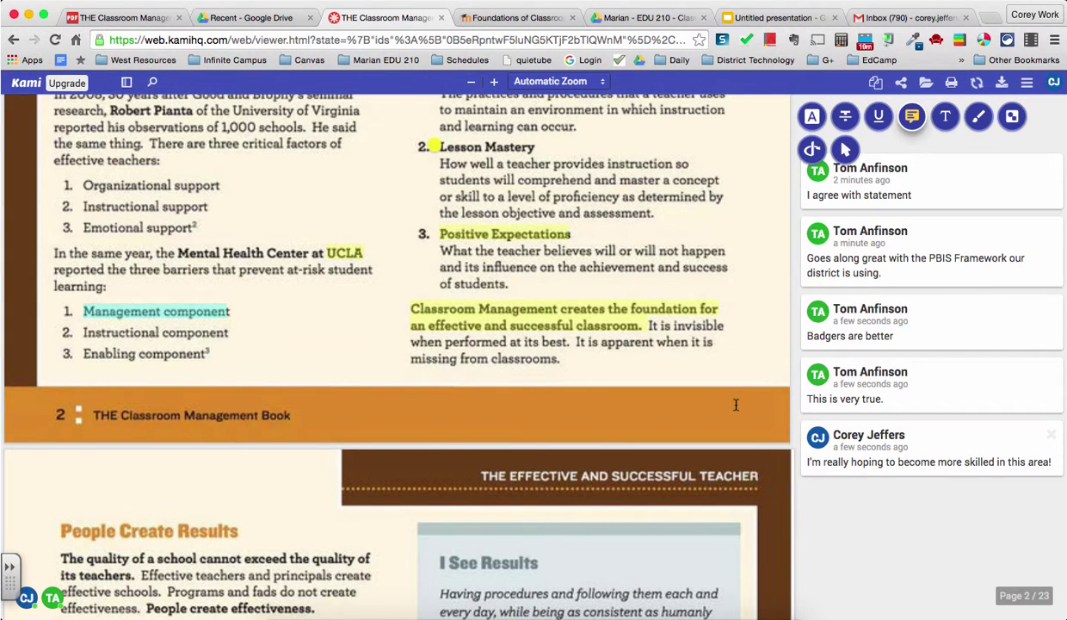
scroll(762, 431, up, 3)
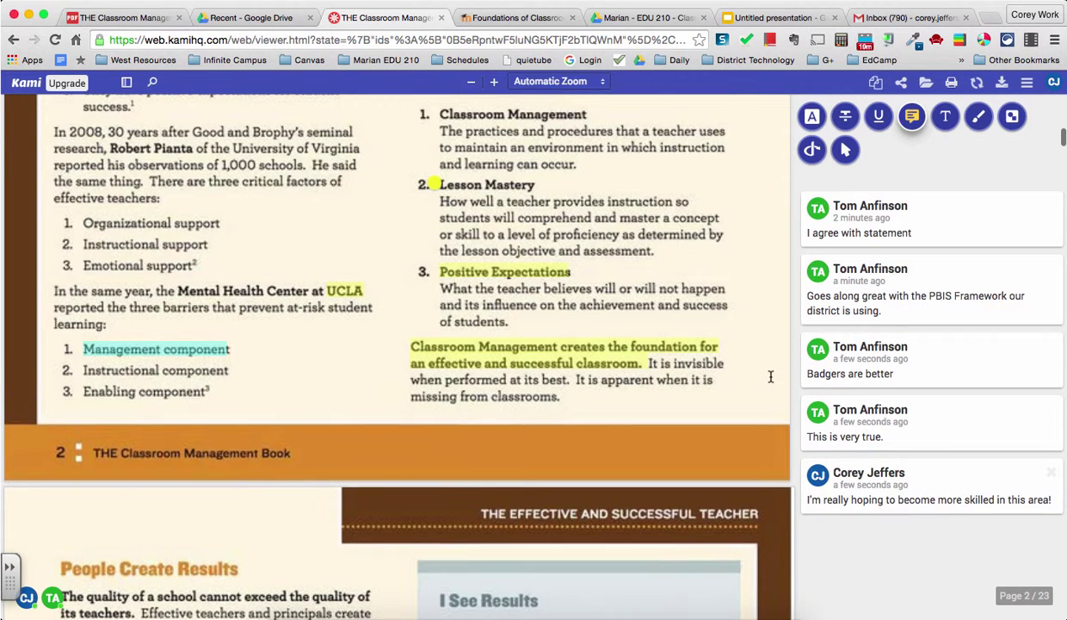
scroll(770, 376, down, 2)
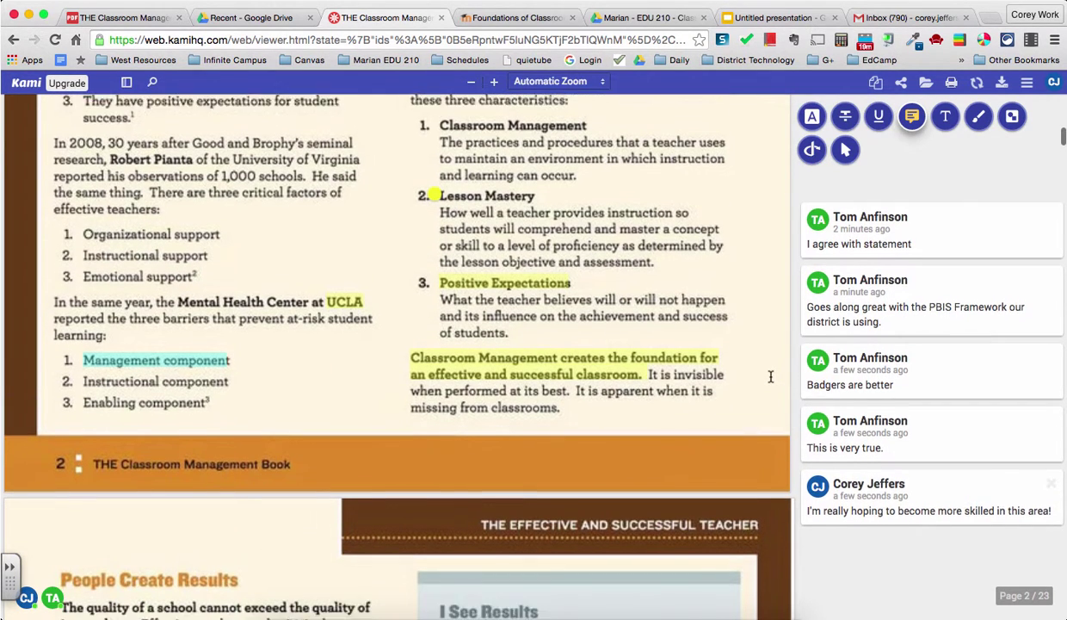
scroll(771, 376, up, 1)
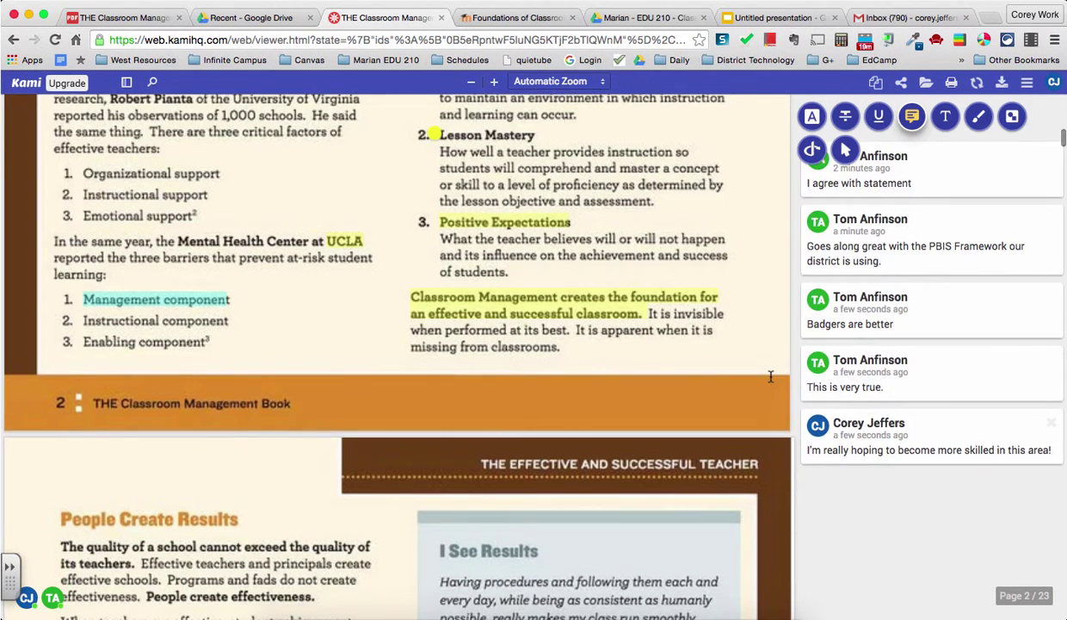
scroll(771, 377, down, 1)
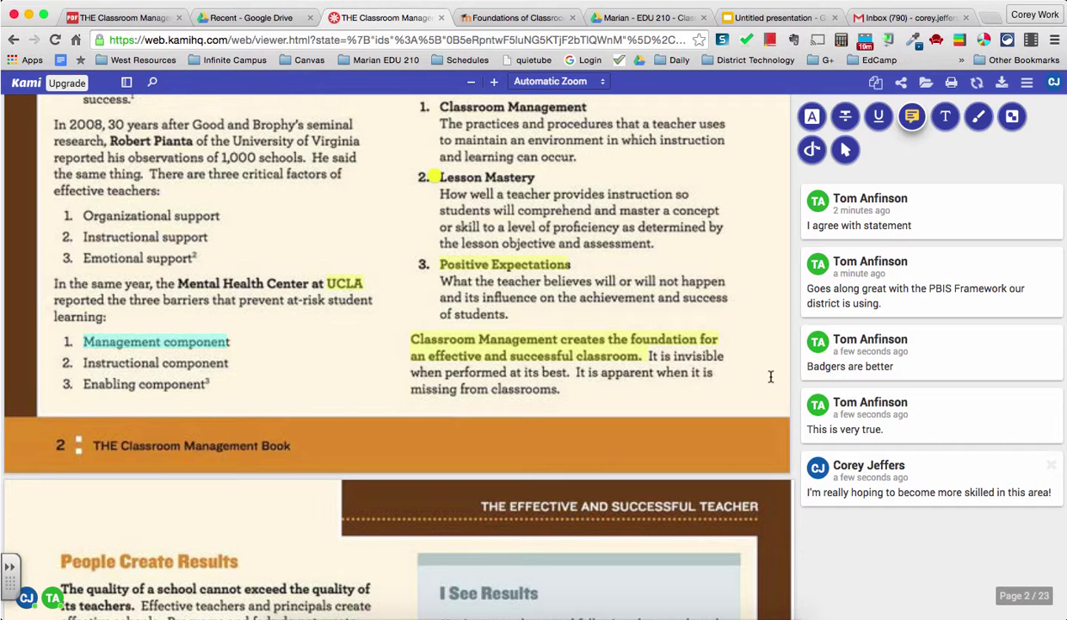
scroll(770, 374, down, 2)
scroll(765, 336, up, 3)
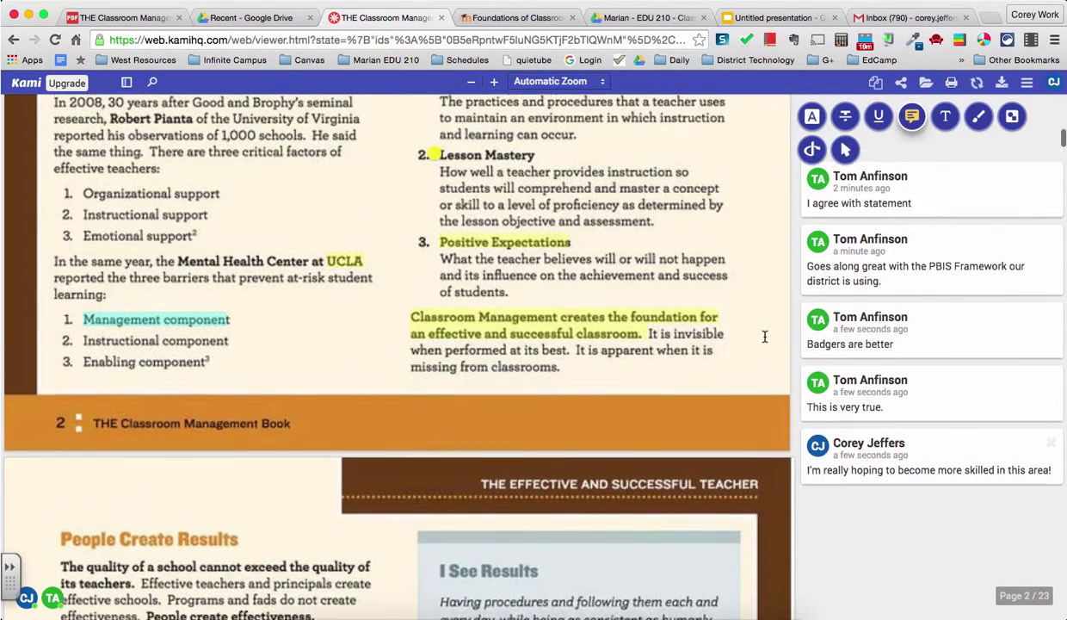
scroll(749, 249, down, 1)
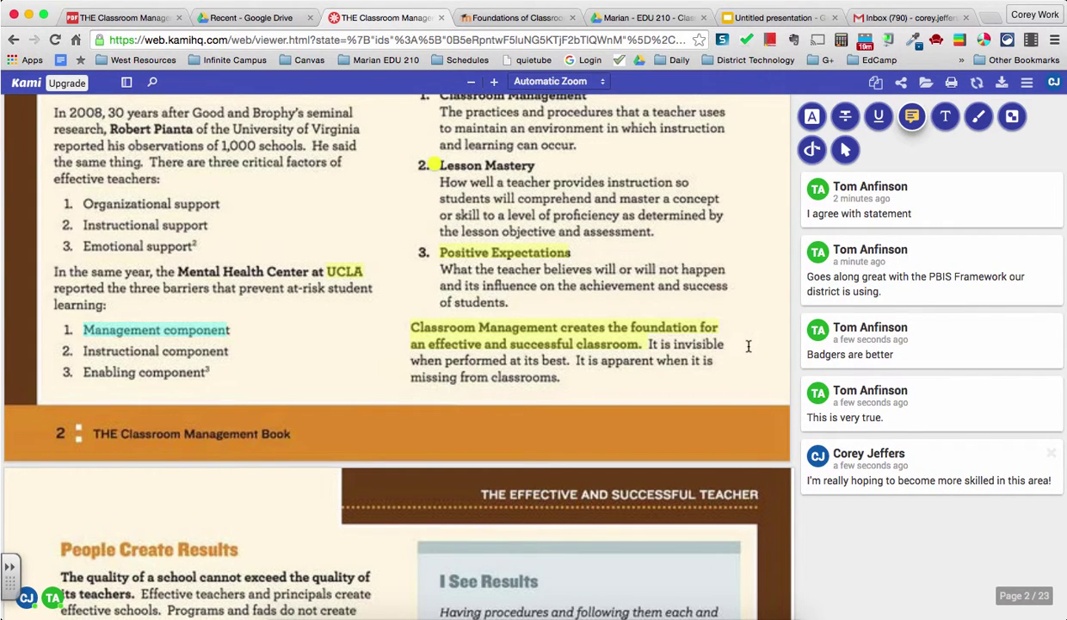
- Switch from the annotated PDF to the Google+ Hangouts video call window and bring up its call controls
key(ctrl+Up)
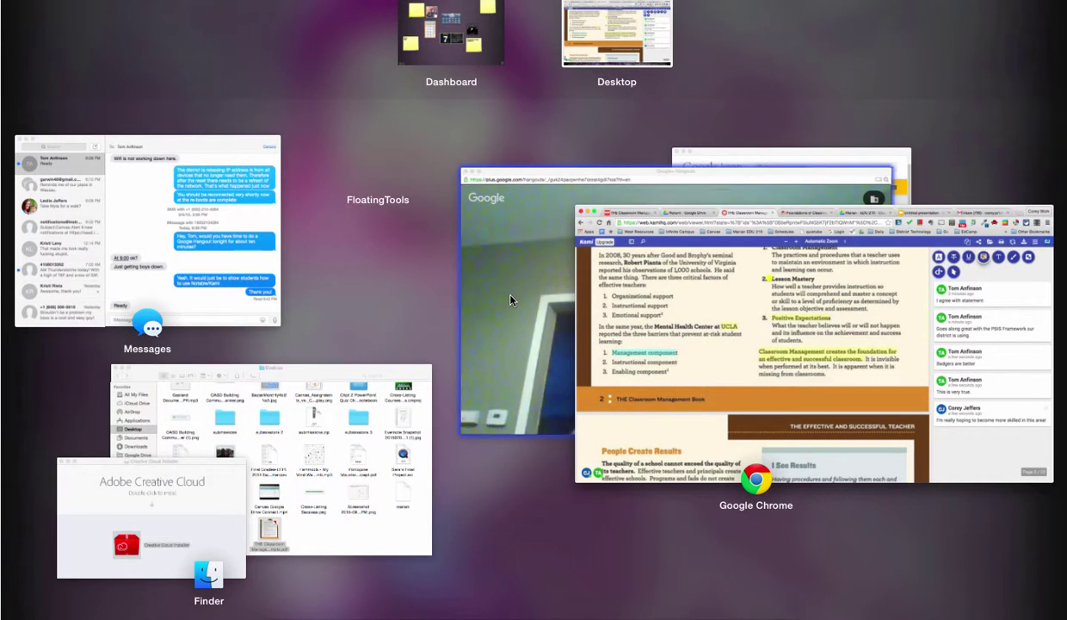
click(510, 299)
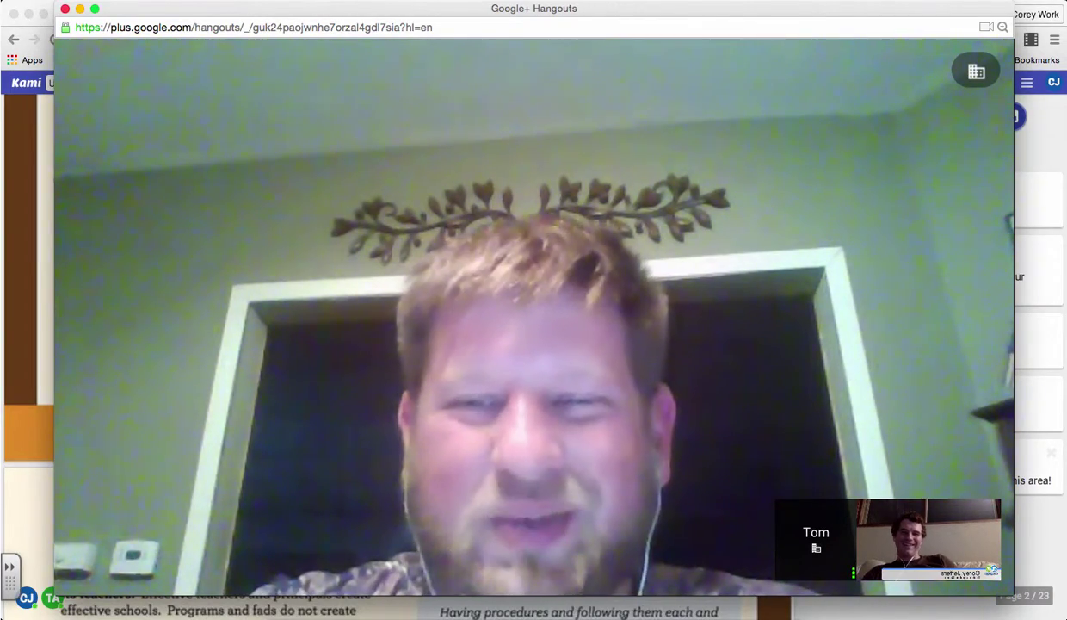
mouse_move(308, 518)
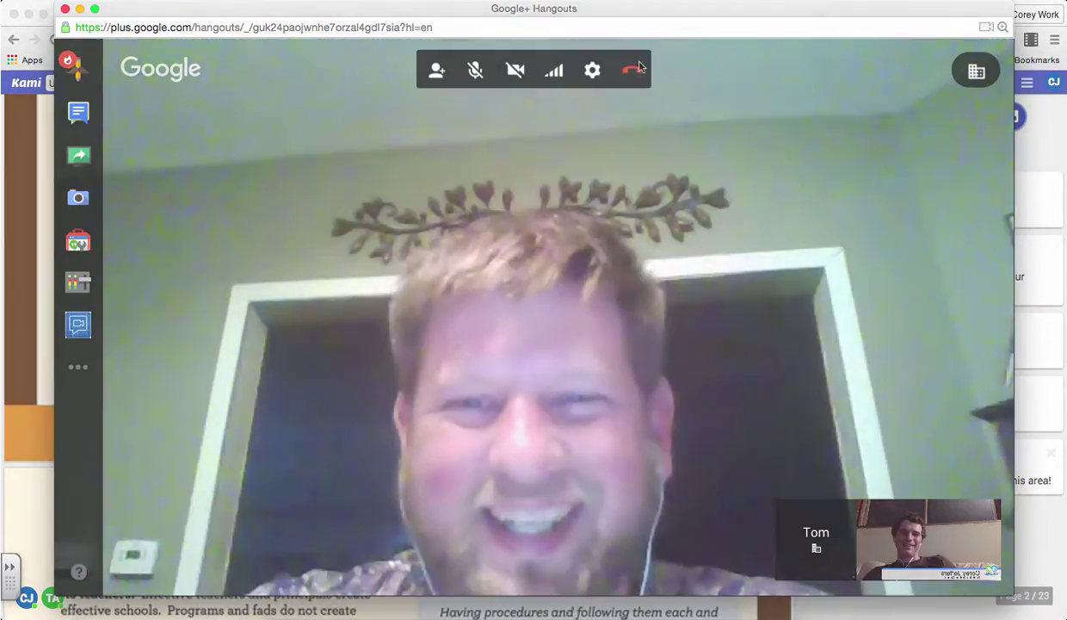